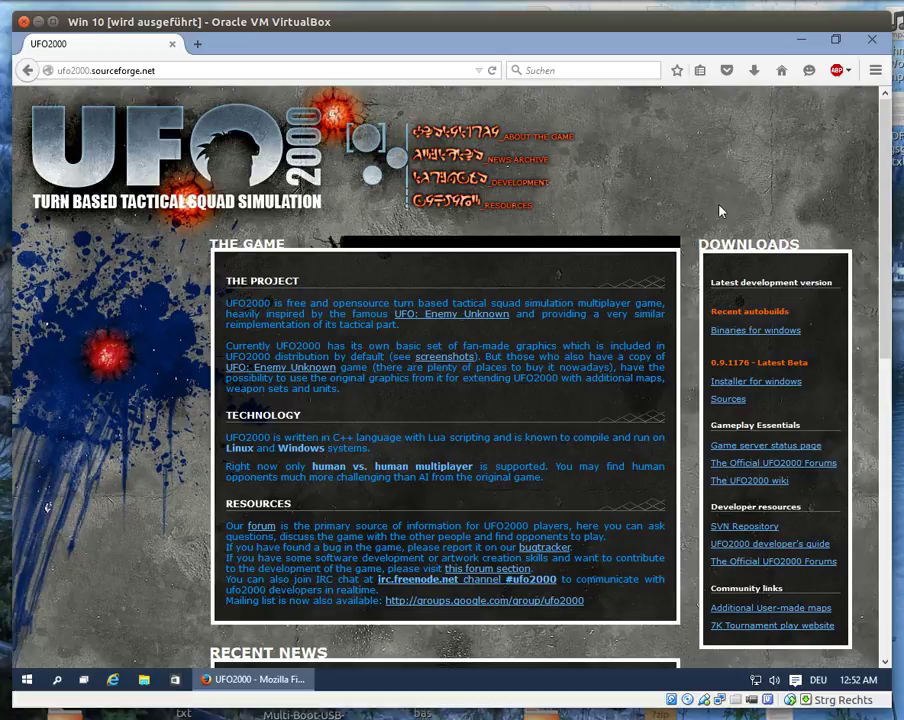
pyautogui.click(728, 330)
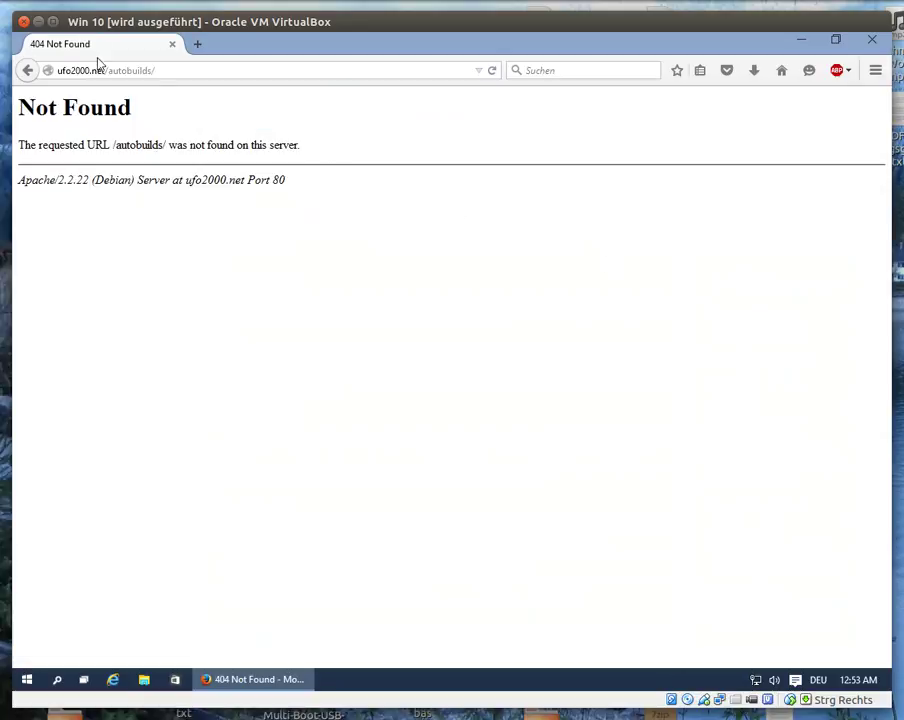
pyautogui.click(29, 71)
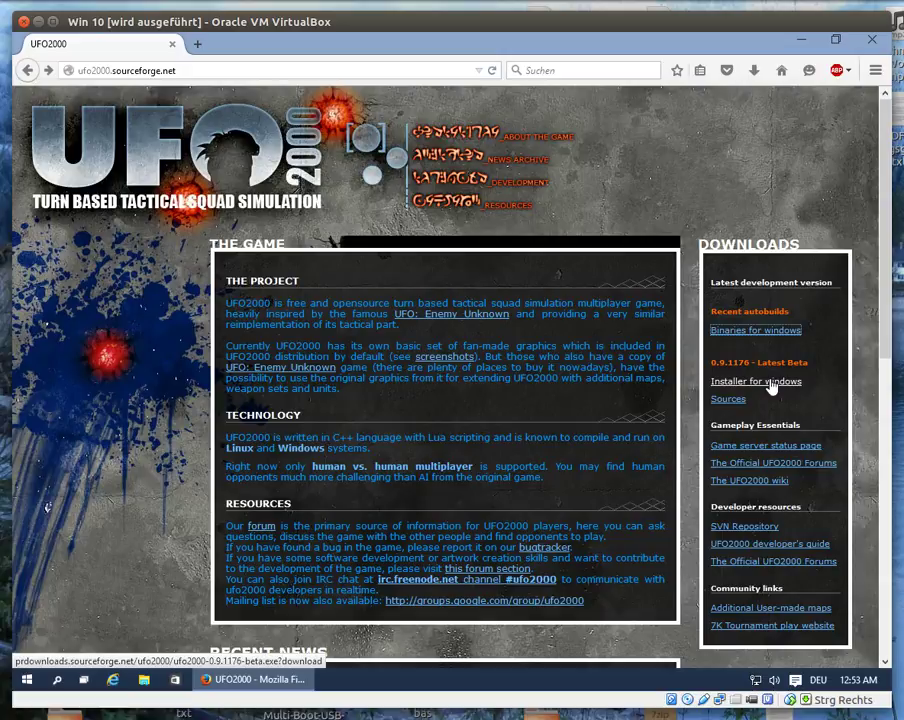
pyautogui.moveTo(711, 362); pyautogui.dragTo(810, 364)
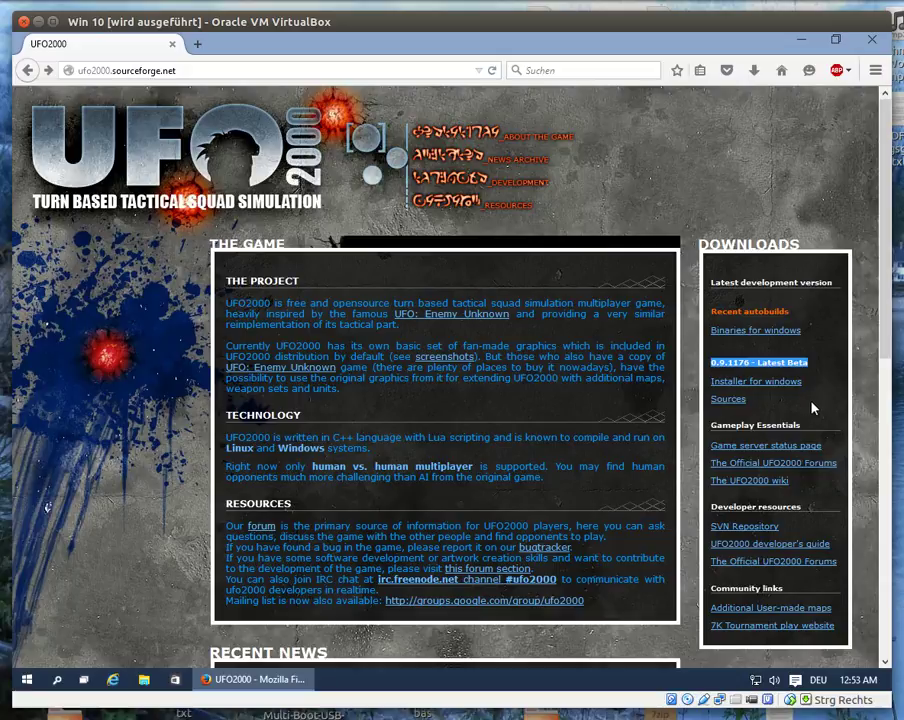
pyautogui.click(830, 364)
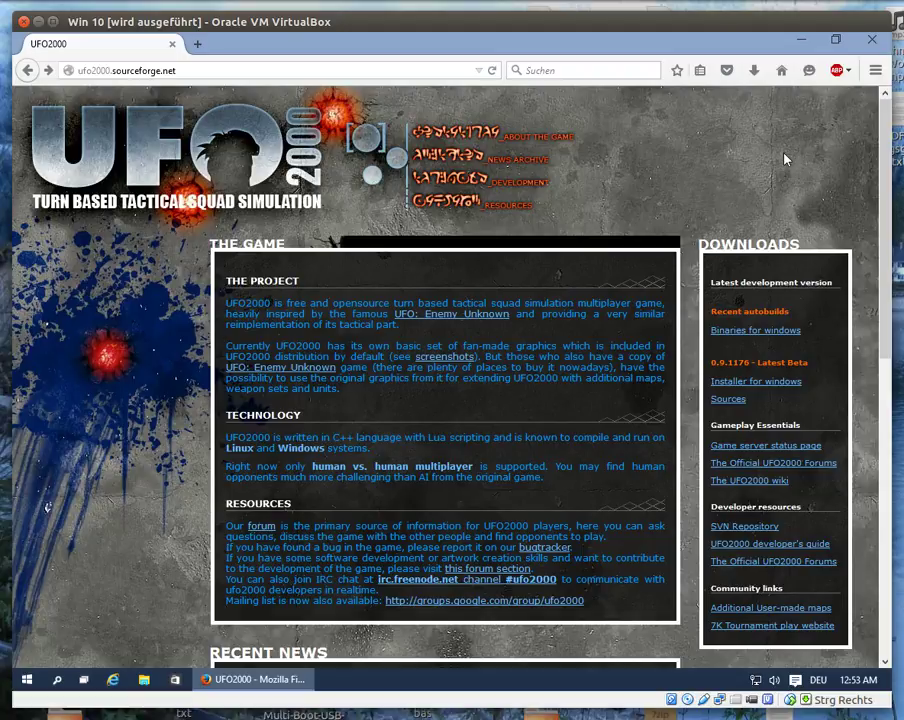
# Minimize Firefox and select the UFO2000 installer, UFO defense and TFTD folder icons in turn.
pyautogui.click(806, 42)
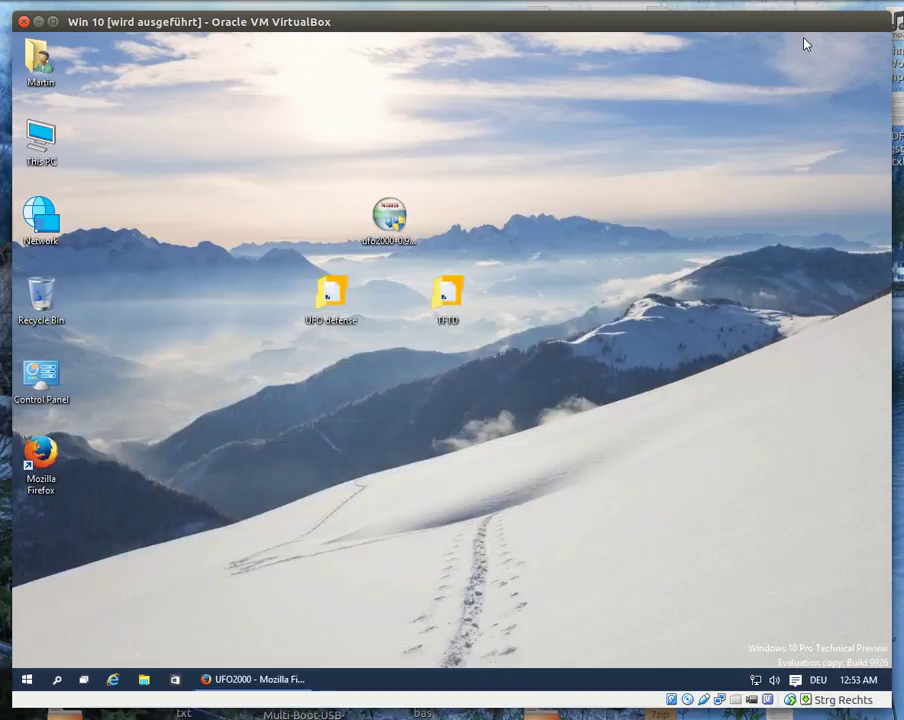
pyautogui.click(392, 220)
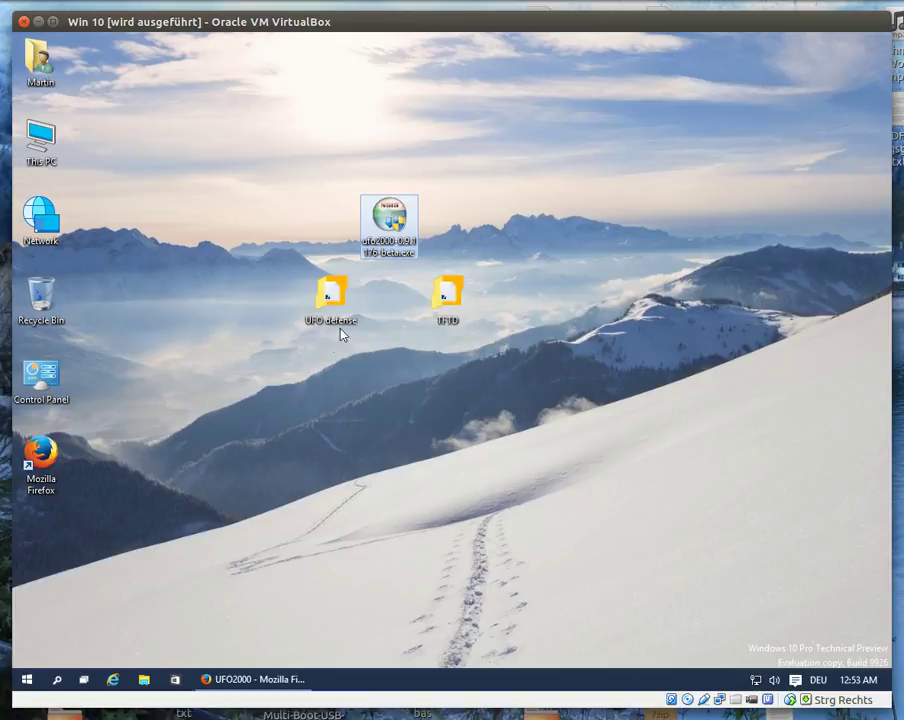
pyautogui.click(340, 302)
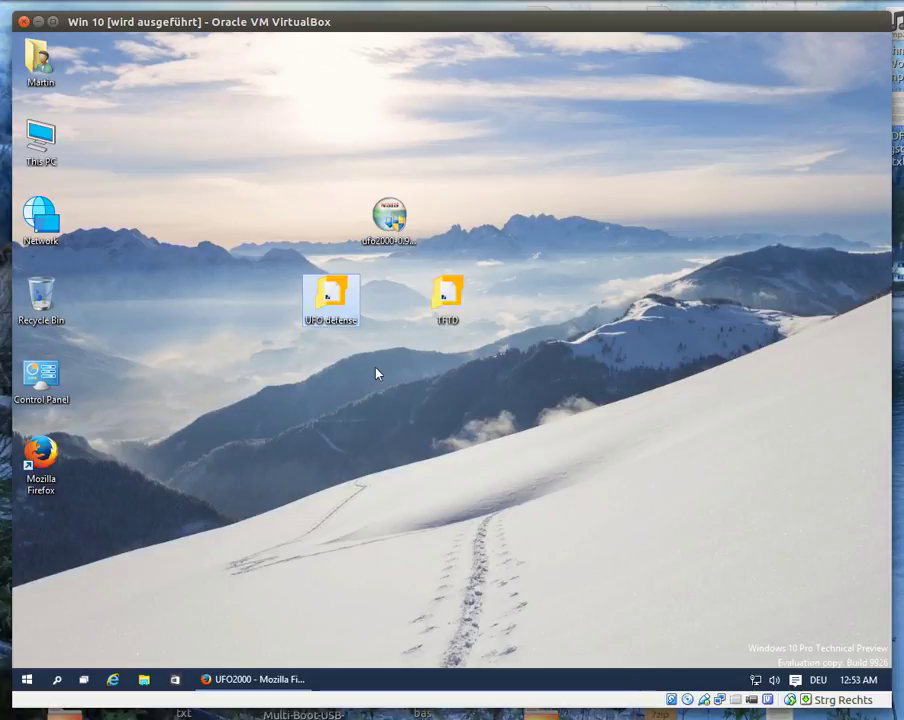
pyautogui.click(445, 296)
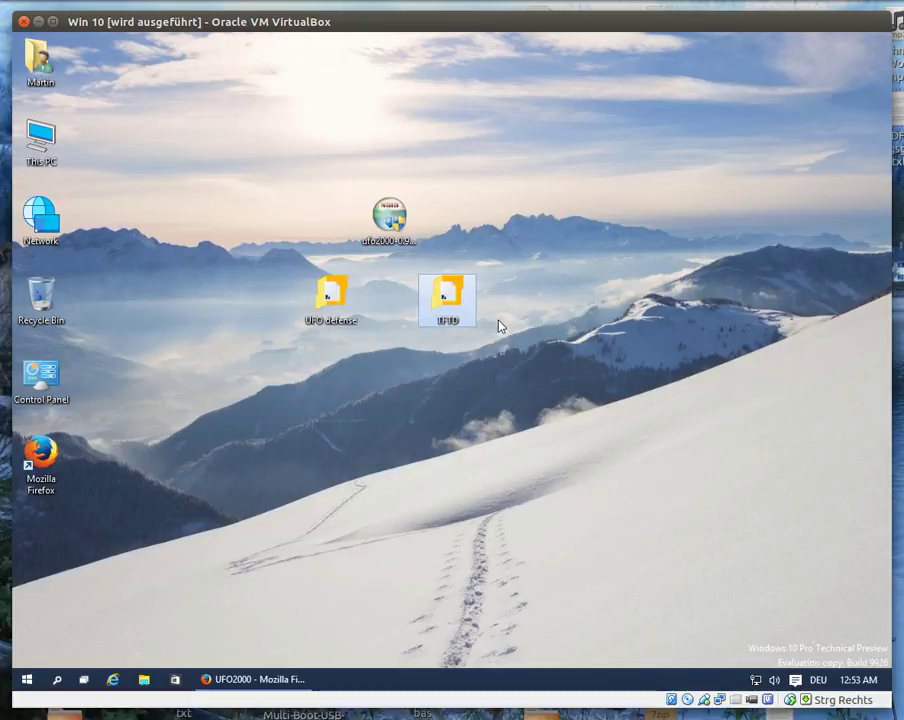
# Marquee-select the UFO defense and TFTD folders together, clearing and redoing the selection.
pyautogui.moveTo(275, 385); pyautogui.dragTo(502, 281)
pyautogui.click(389, 216)
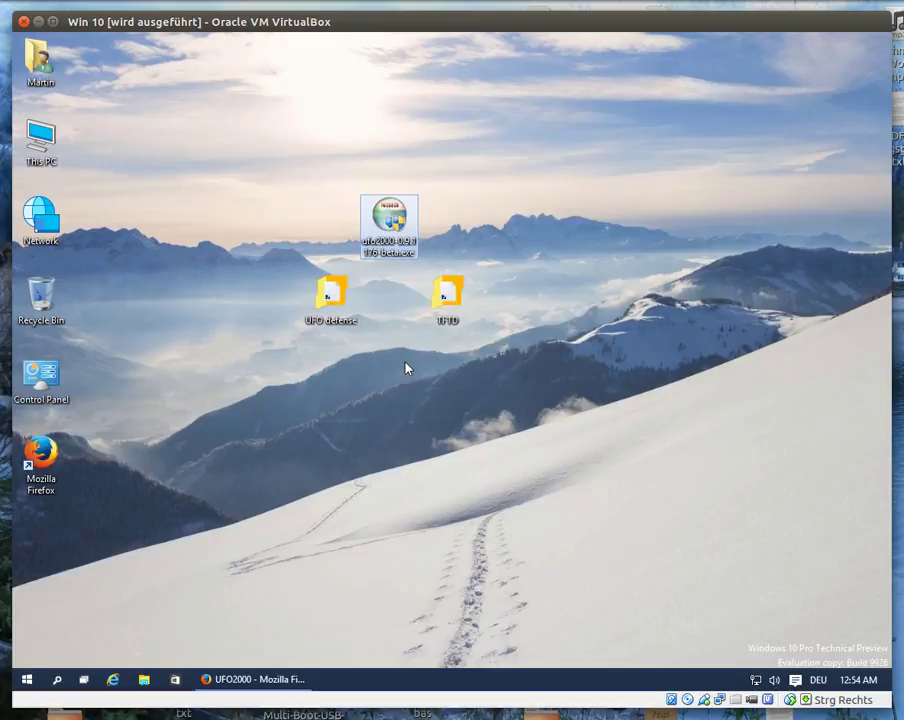
pyautogui.moveTo(250, 410); pyautogui.dragTo(522, 282)
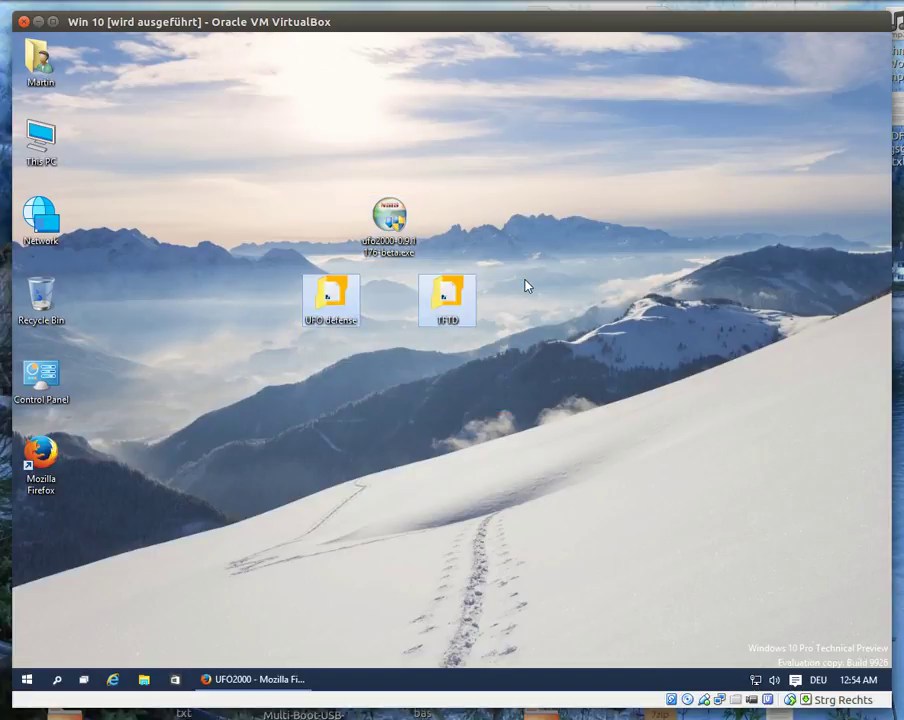
pyautogui.click(528, 300)
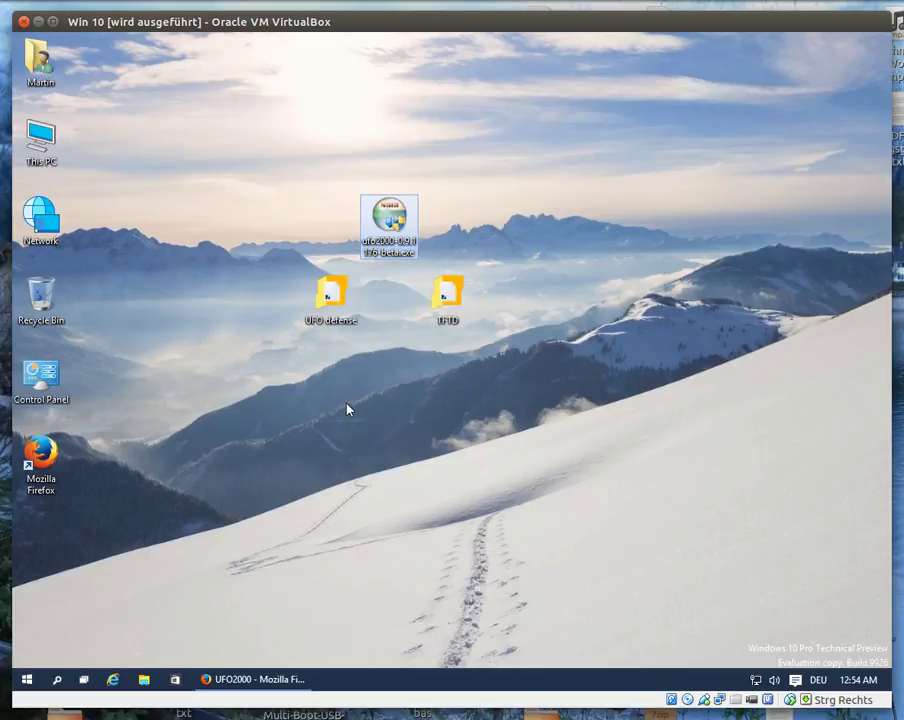
pyautogui.moveTo(300, 397); pyautogui.dragTo(472, 289)
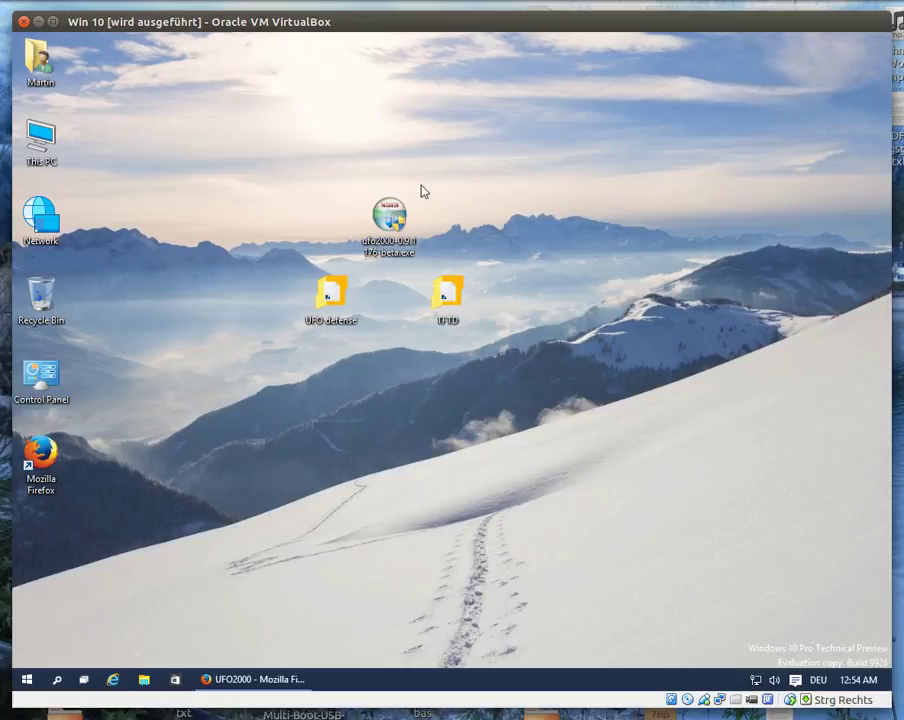
# Run ufo2000-0.9.1176-beta.exe, accept UAC and the license, keep the defaults, and locate X-Com games manually.
pyautogui.doubleClick(396, 218)
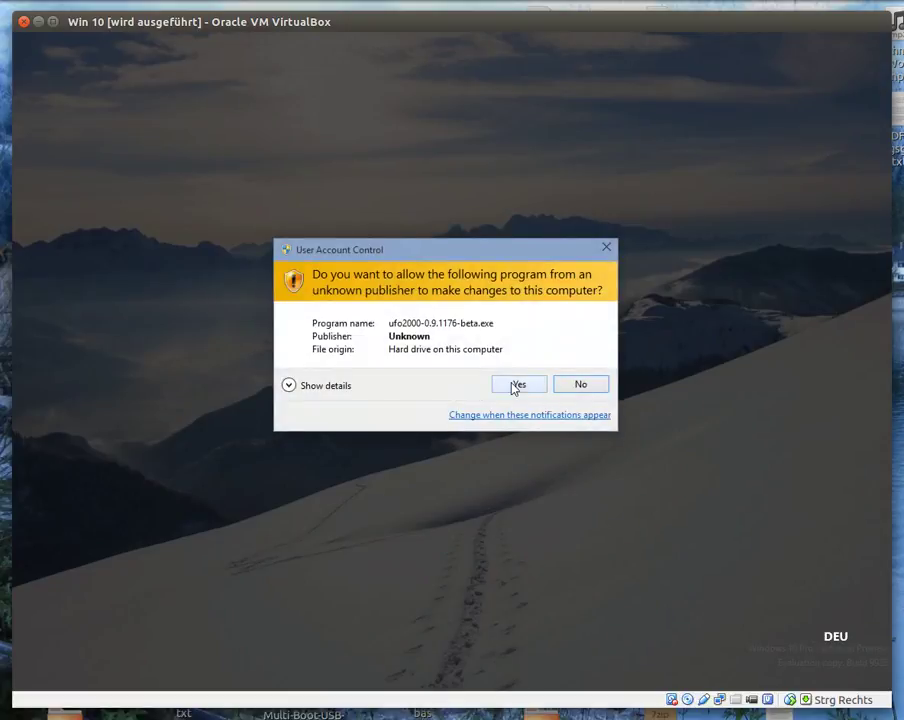
pyautogui.click(516, 386)
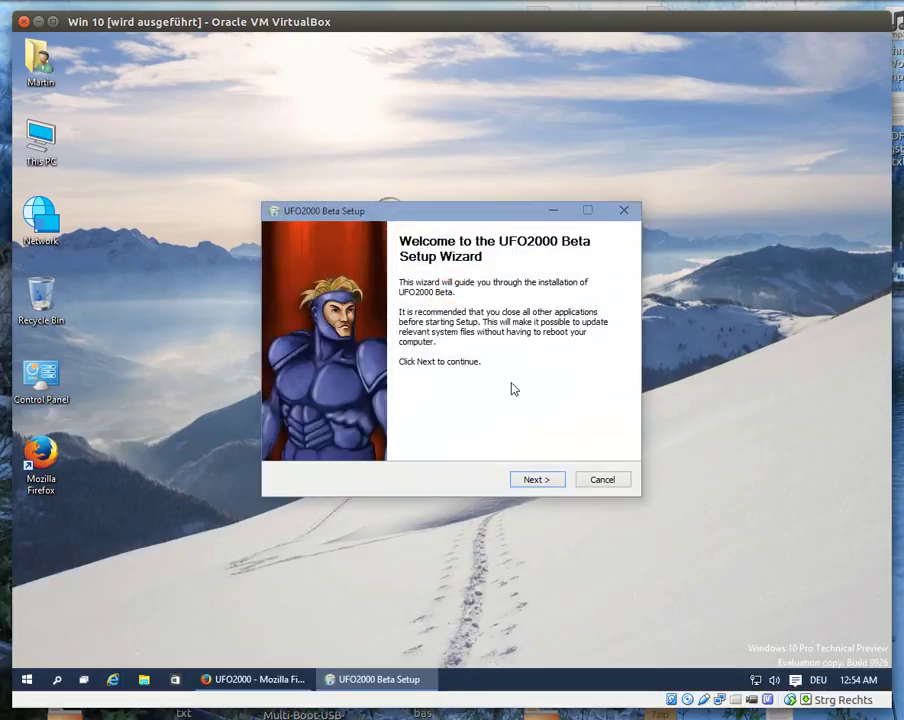
pyautogui.click(538, 479)
pyautogui.click(538, 479)
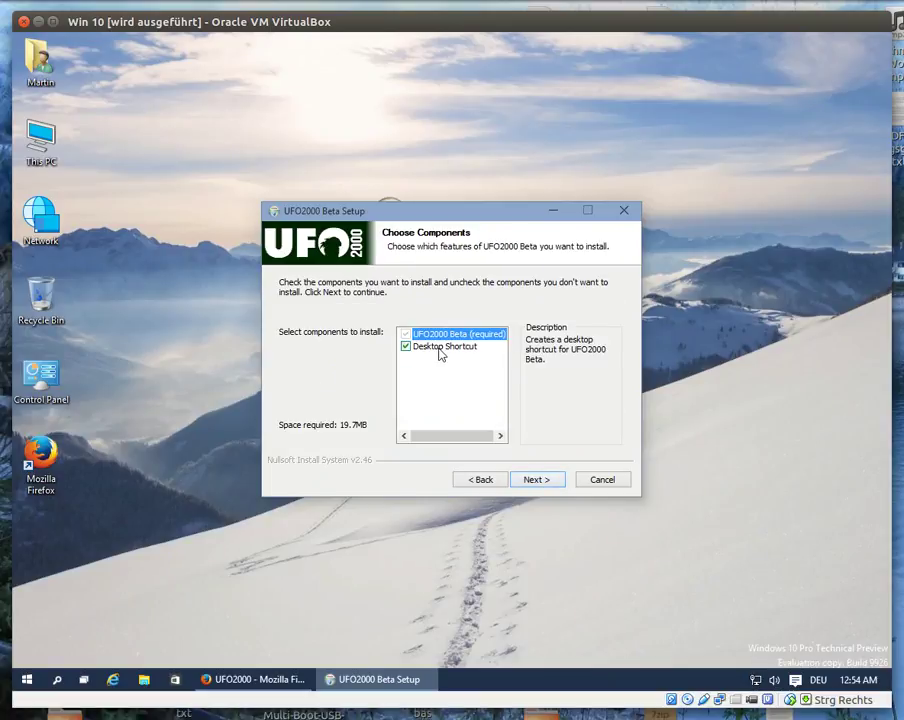
pyautogui.click(538, 480)
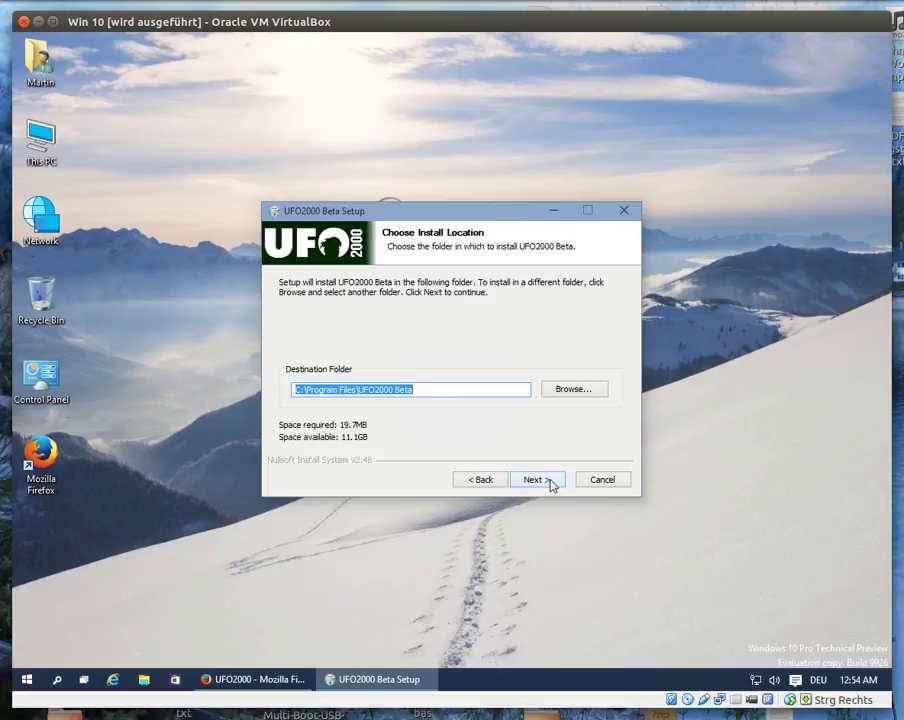
pyautogui.click(537, 480)
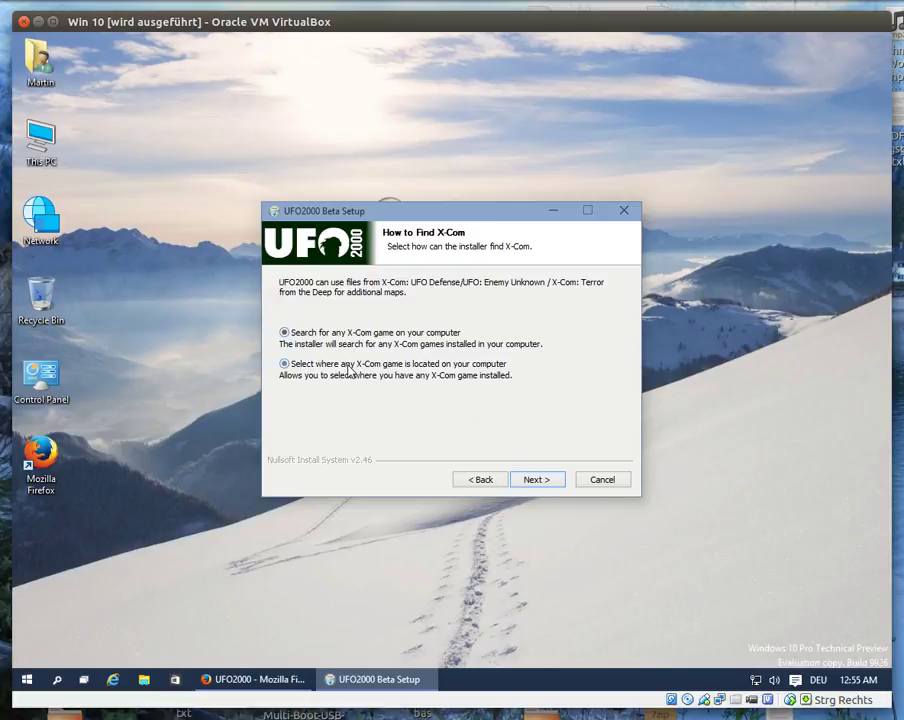
pyautogui.click(350, 370)
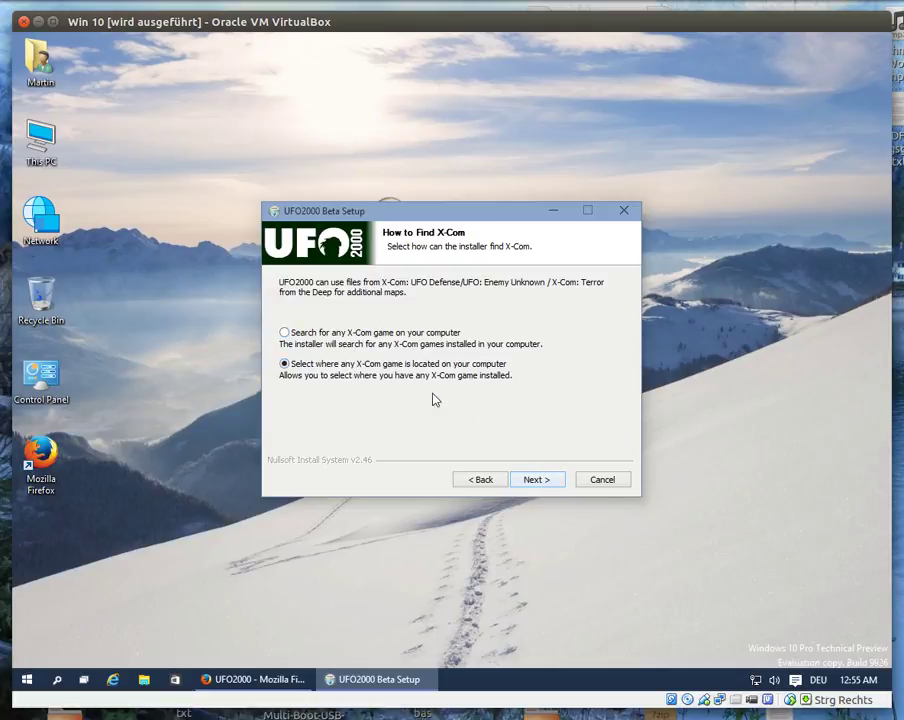
pyautogui.click(555, 484)
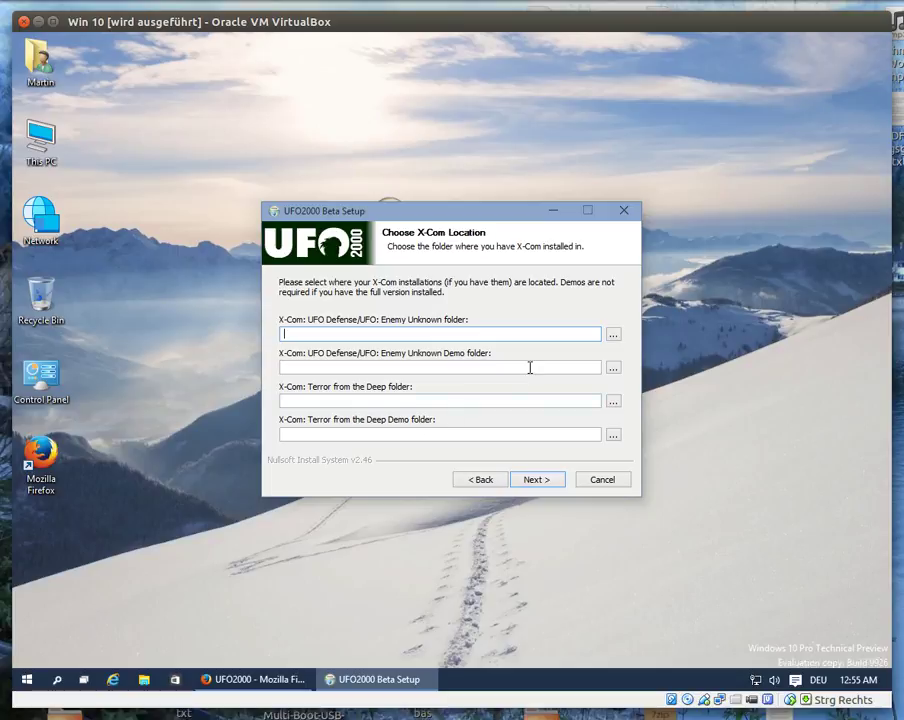
# Set the UFO Defense folder to desktop UFO defense and the Terror from the Deep folder to TFTD.
pyautogui.click(614, 335)
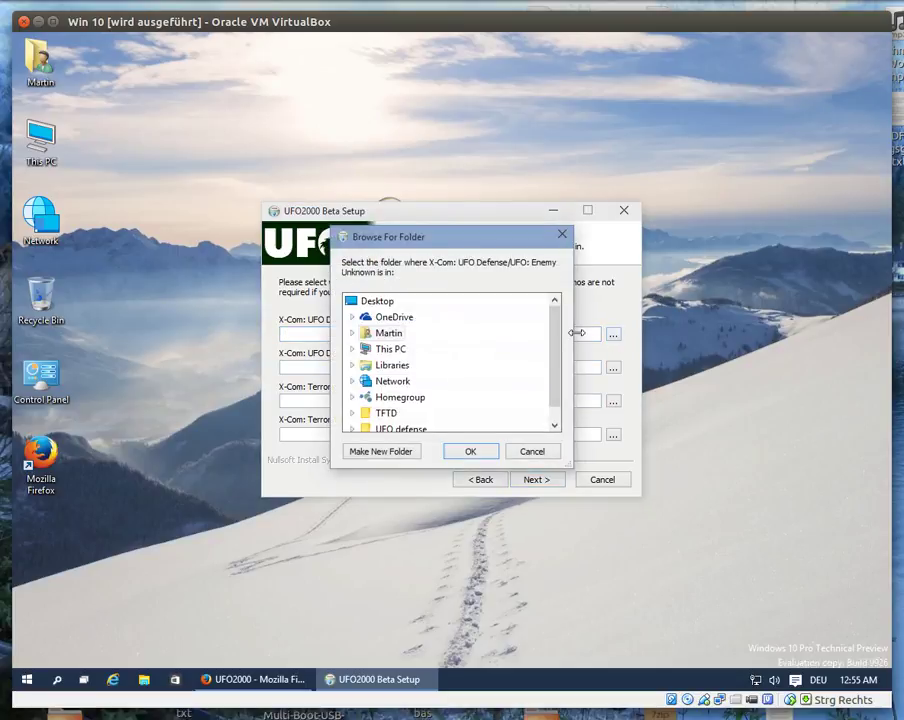
pyautogui.moveTo(555, 342); pyautogui.dragTo(556, 376)
pyautogui.doubleClick(390, 410)
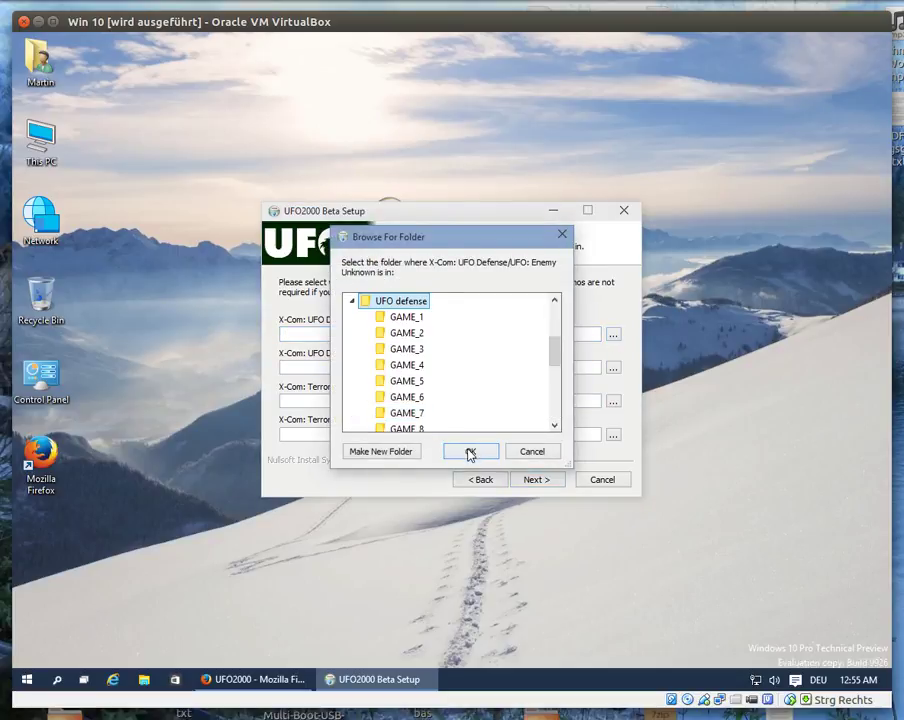
pyautogui.click(471, 452)
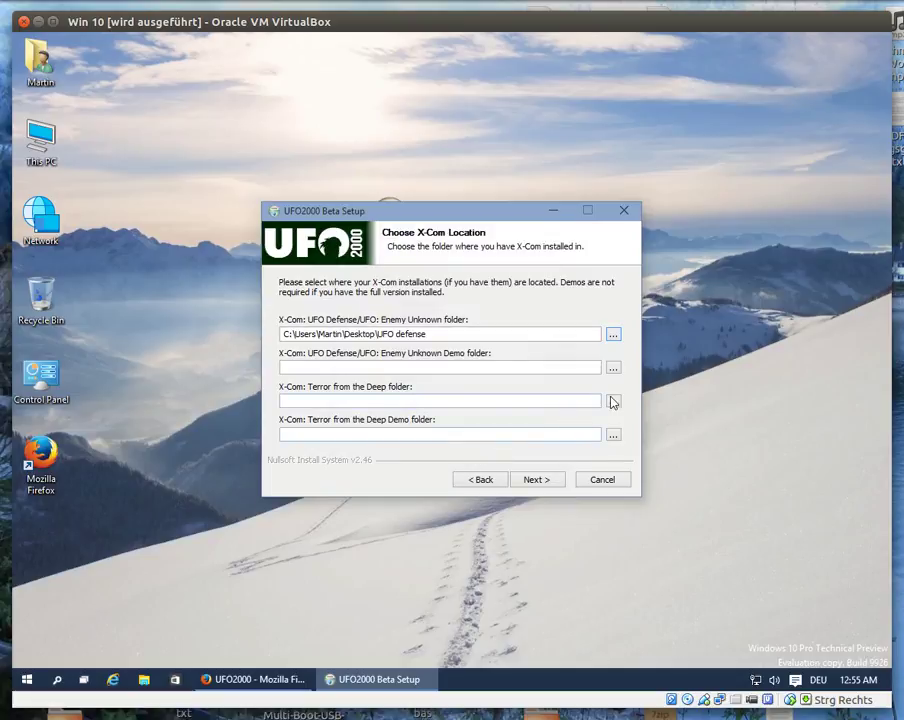
pyautogui.click(613, 401)
pyautogui.scroll(-1, 540, 370)
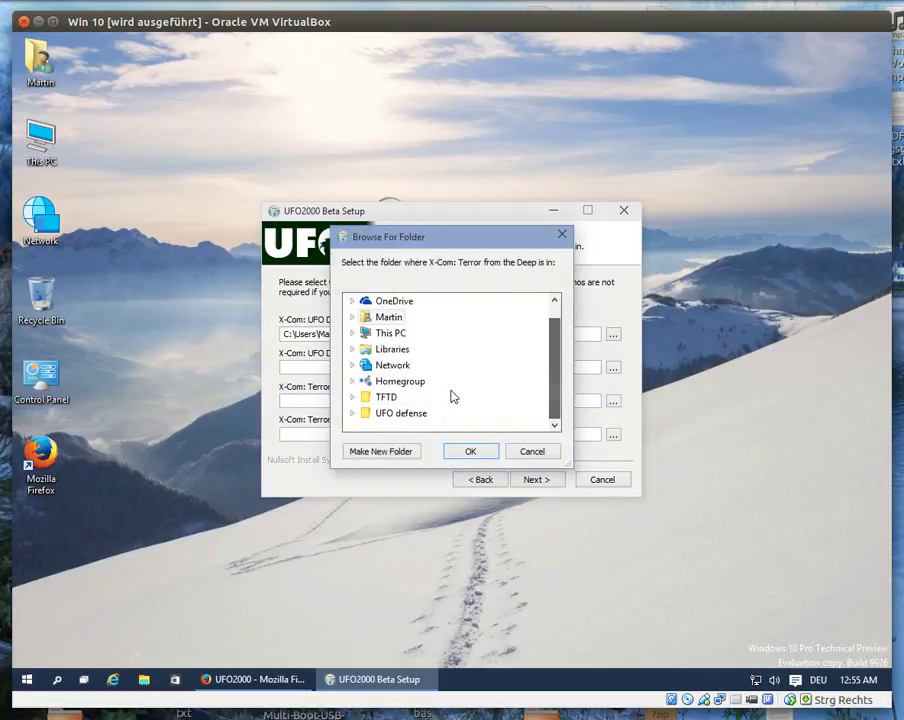
pyautogui.doubleClick(382, 392)
pyautogui.click(468, 451)
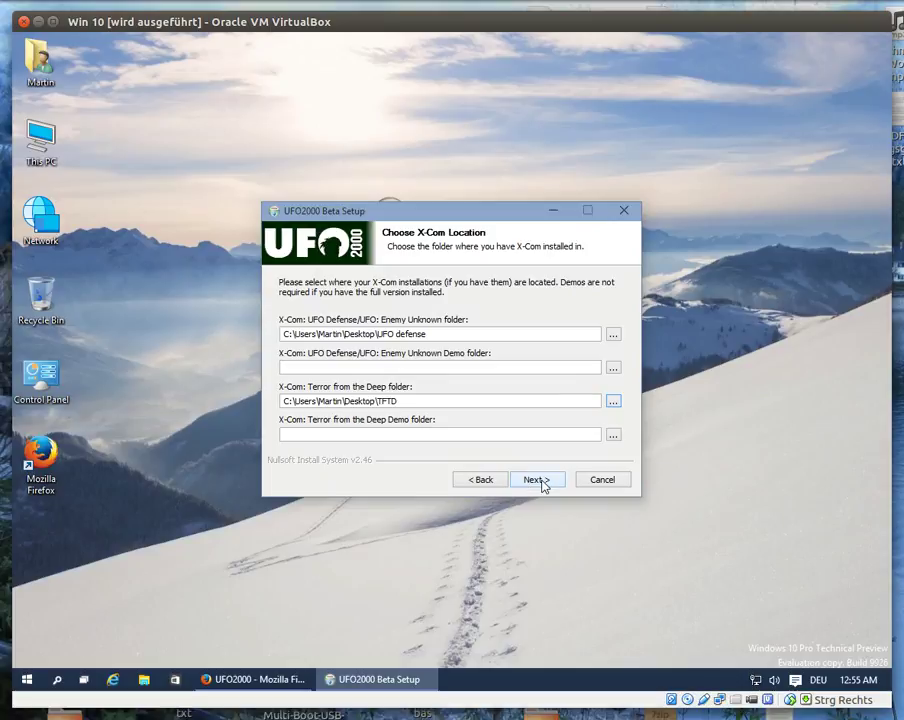
# Keep the default Start Menu folder, drop the Manual - Russian shortcut, and start installing.
pyautogui.click(537, 480)
pyautogui.click(537, 480)
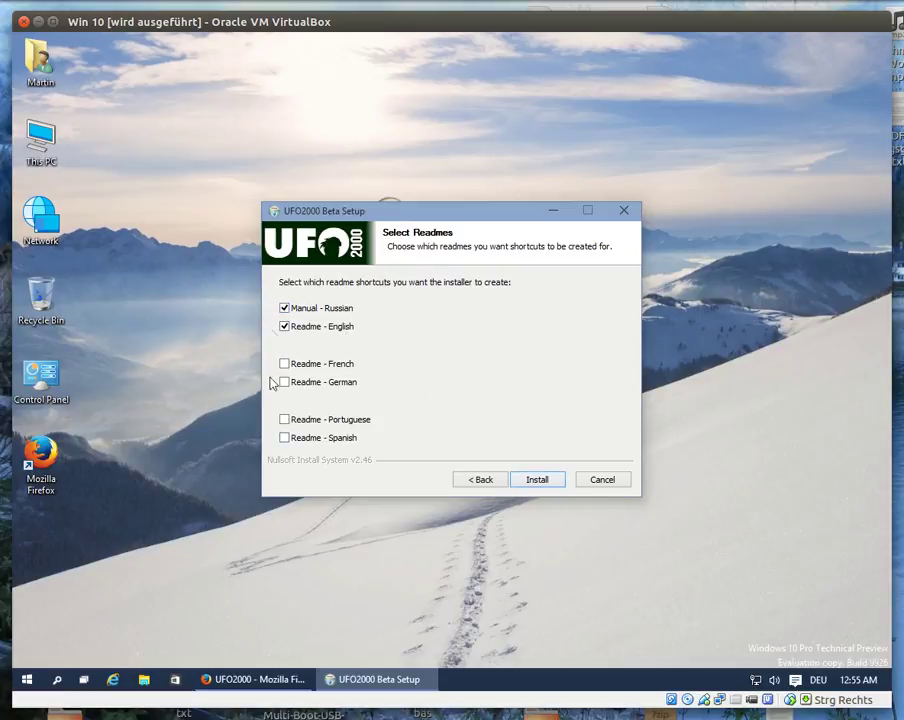
pyautogui.click(285, 310)
pyautogui.click(539, 481)
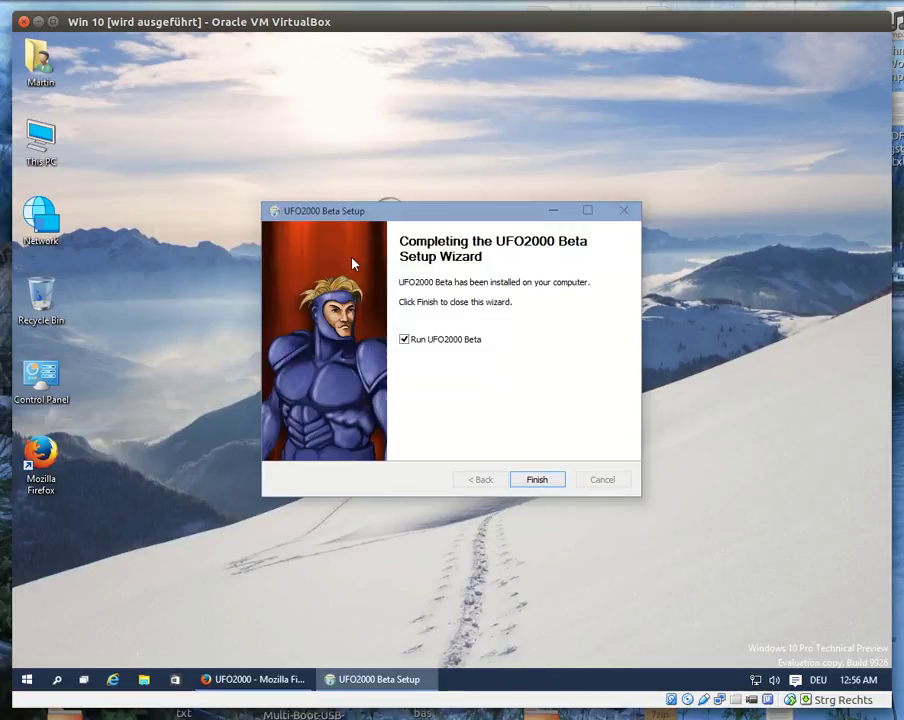
# Finish setup with Run UFO2000 Beta left checked so the game launches.
pyautogui.click(404, 339)
pyautogui.click(404, 340)
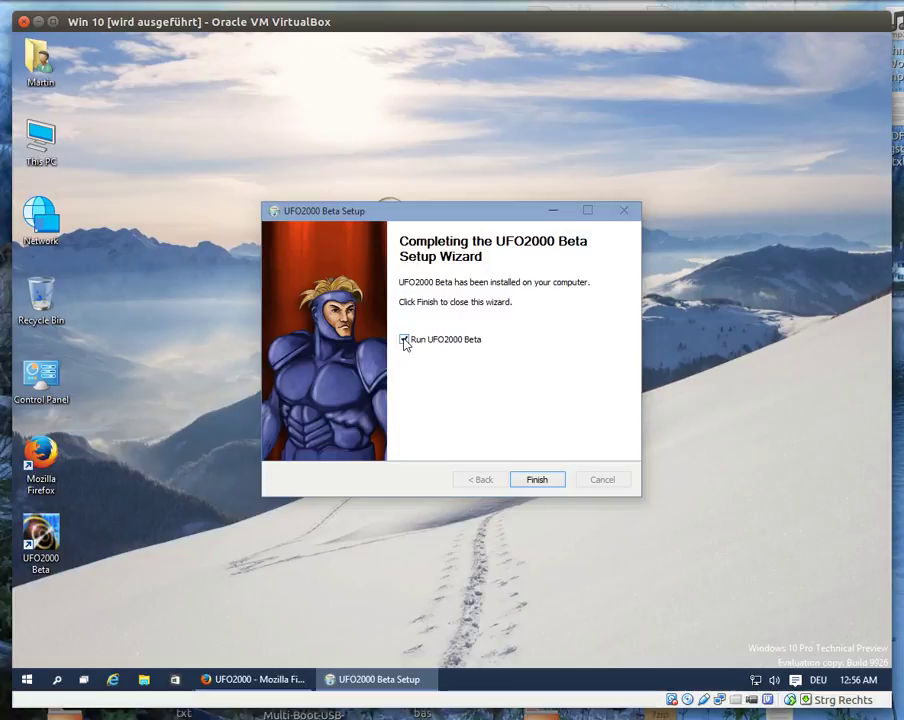
pyautogui.click(538, 481)
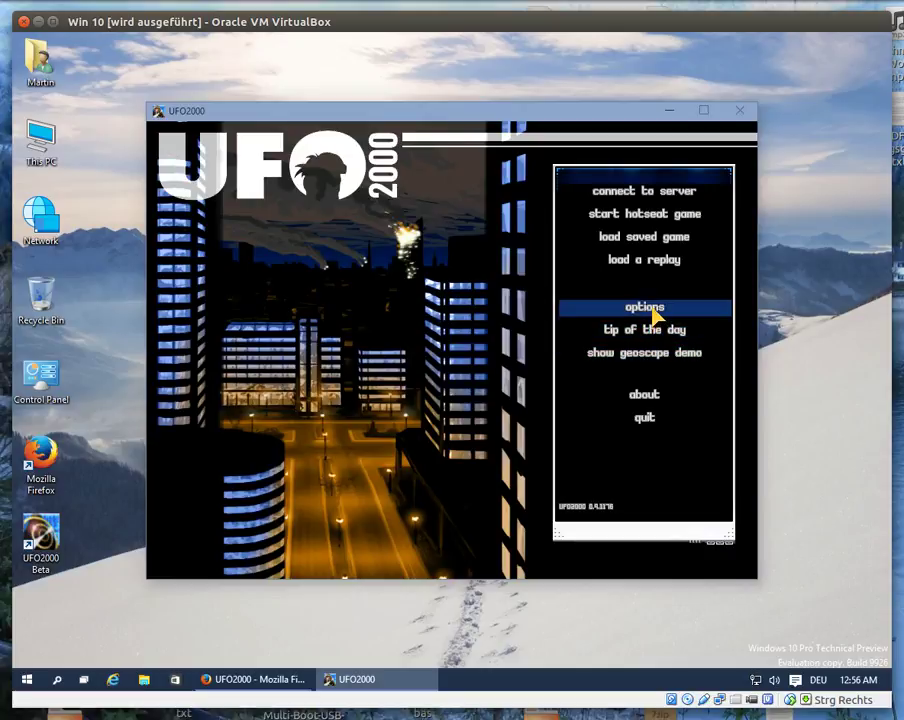
# In Options, switch the game language to German and then back to English.
pyautogui.click(655, 316)
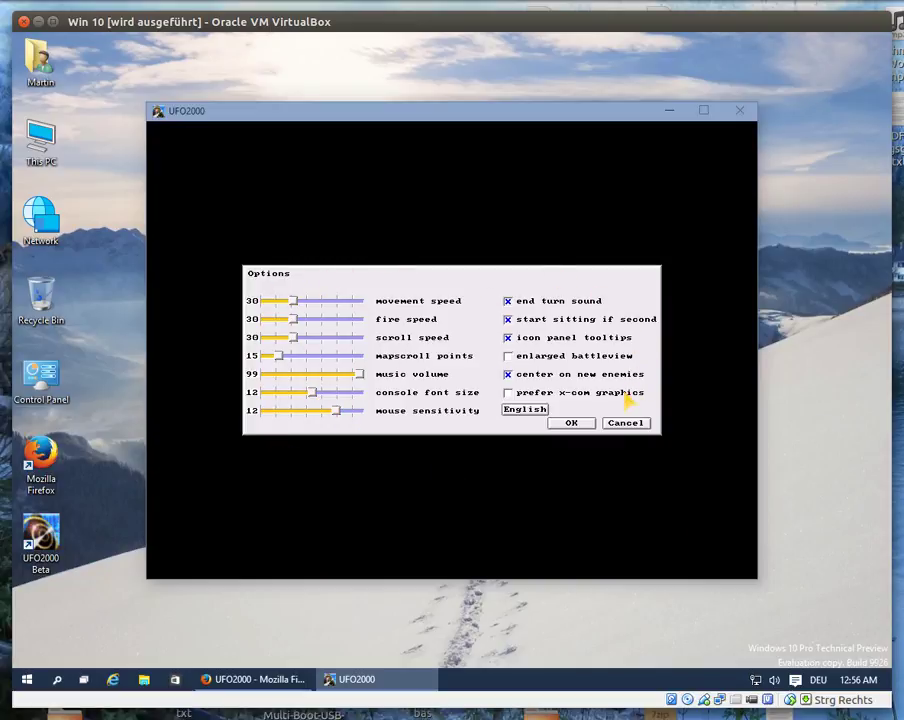
pyautogui.click(530, 409)
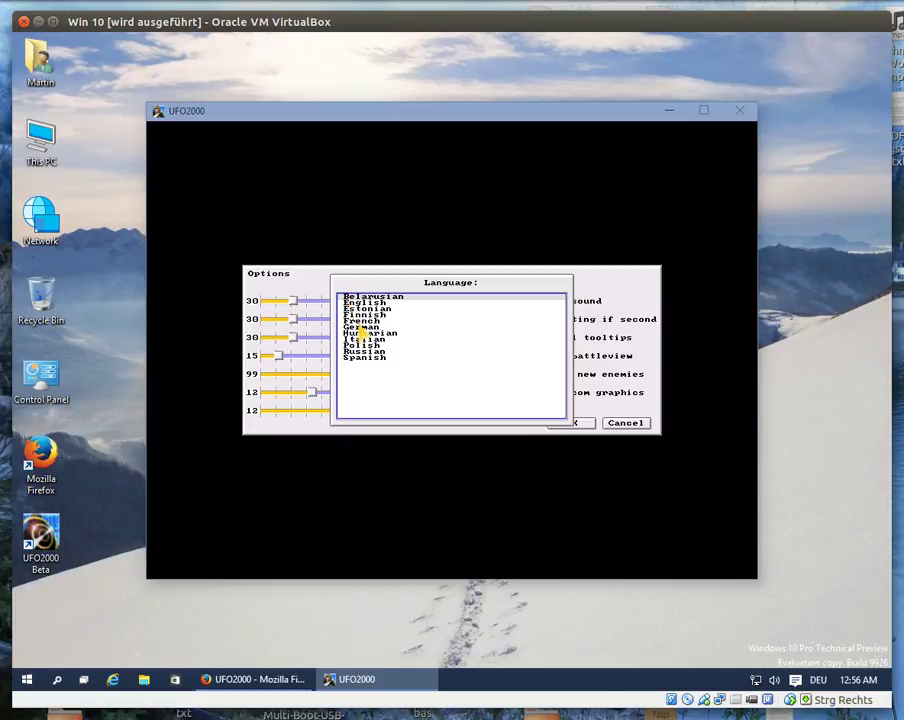
pyautogui.doubleClick(360, 327)
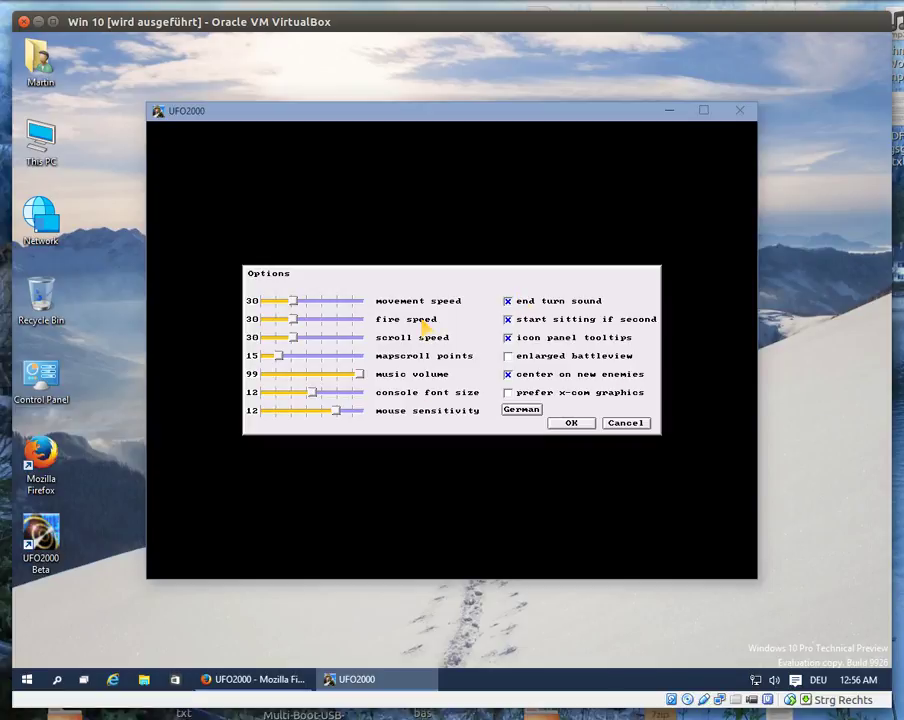
pyautogui.click(534, 411)
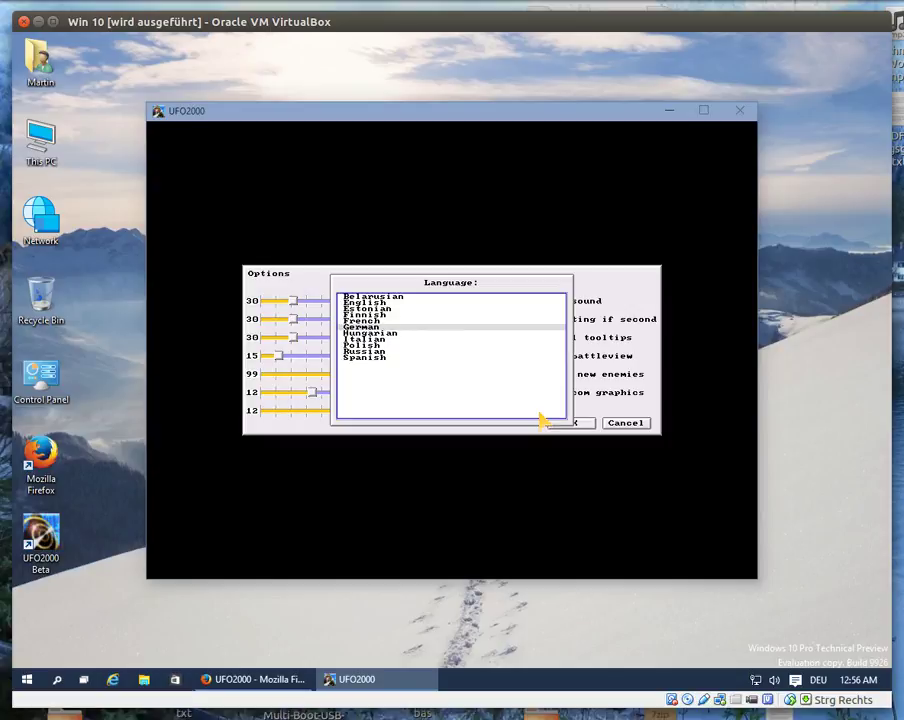
pyautogui.click(369, 303)
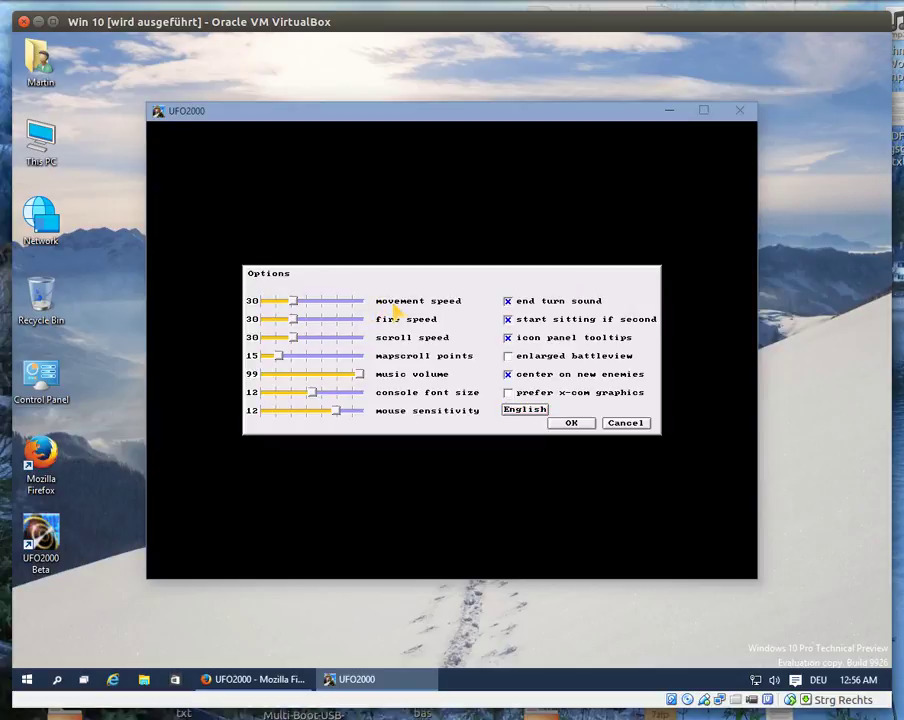
# Turn on enlarged battleview and save the options with OK.
pyautogui.click(508, 356)
pyautogui.click(571, 422)
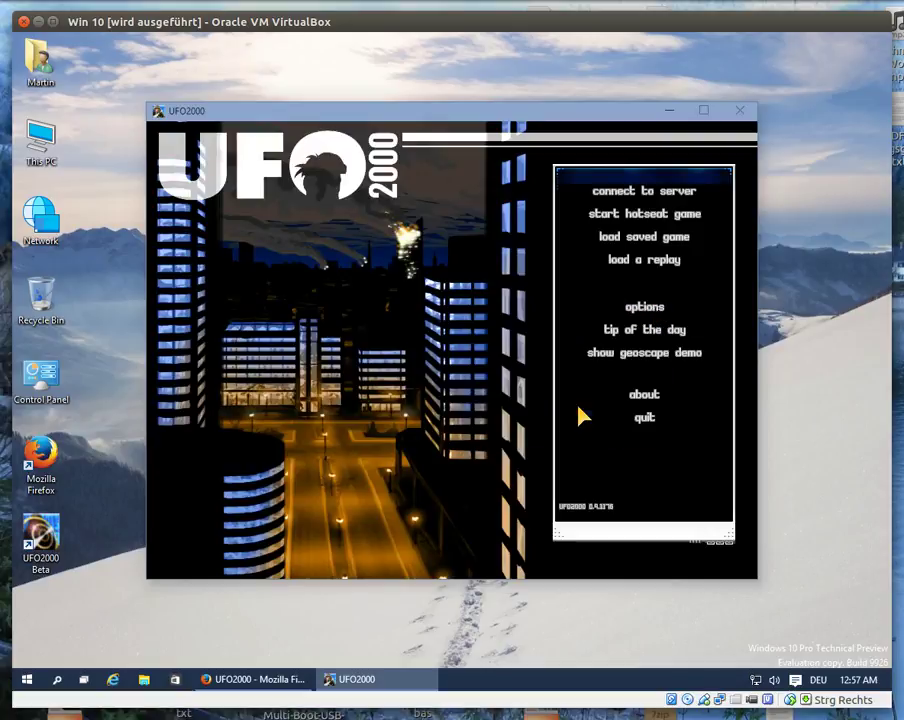
# Quit UFO2000 and open its install location from the desktop shortcut.
pyautogui.click(638, 420)
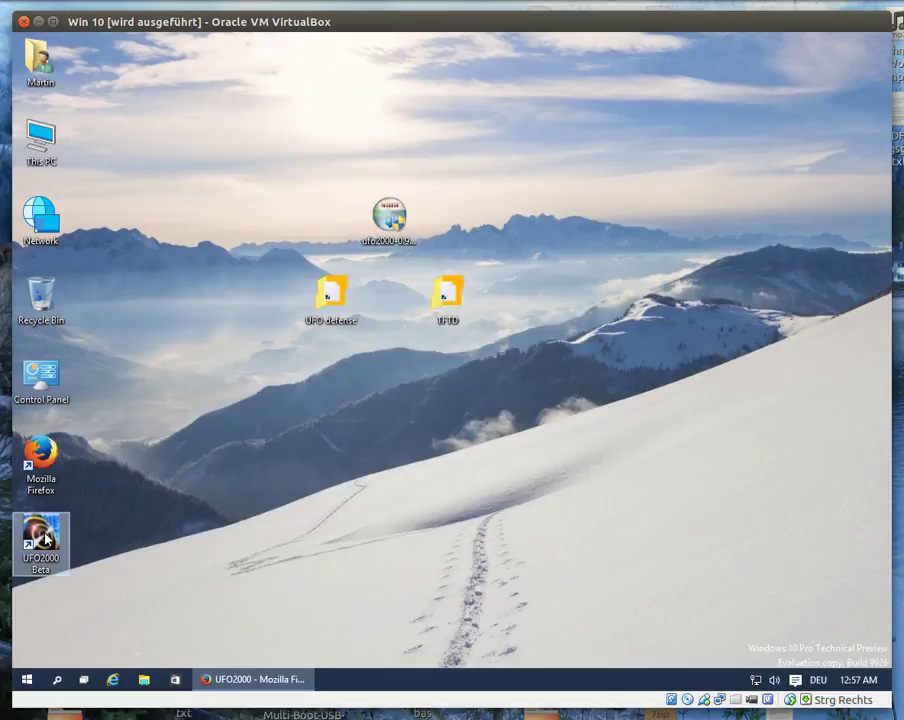
pyautogui.rightClick(46, 532)
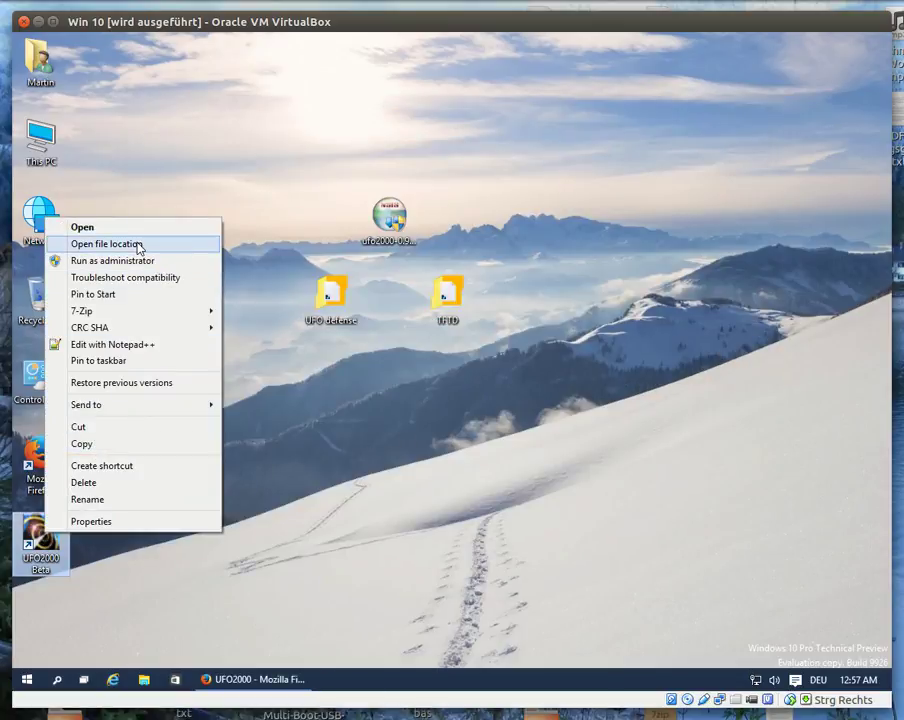
pyautogui.click(139, 247)
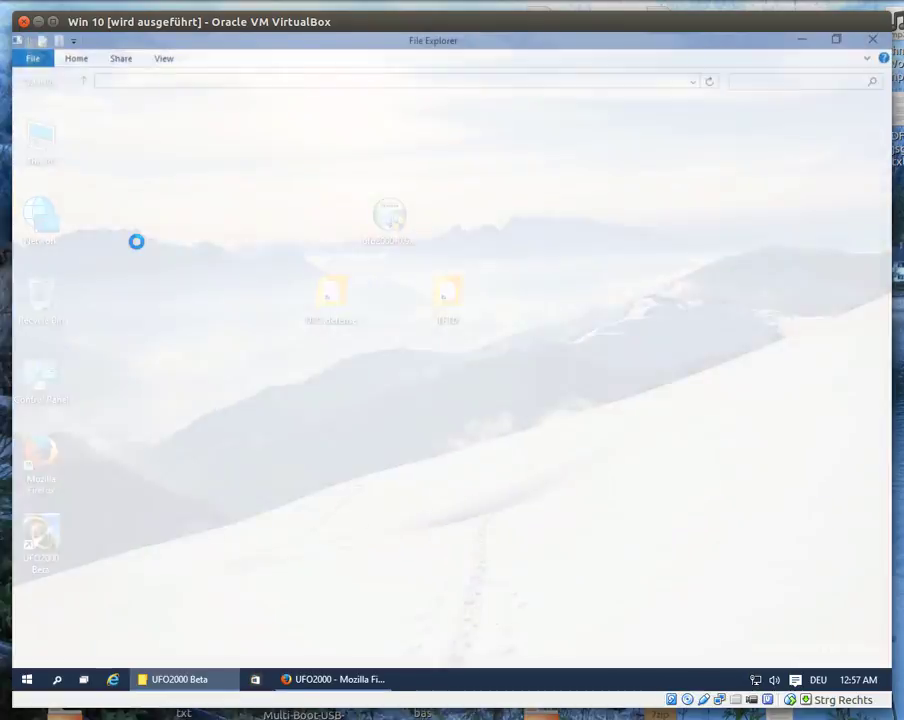
# Look into the TFTD folder, return to UFO2000 Beta, and select ufo2000.default.ini.
pyautogui.scroll(-2, 276, 323)
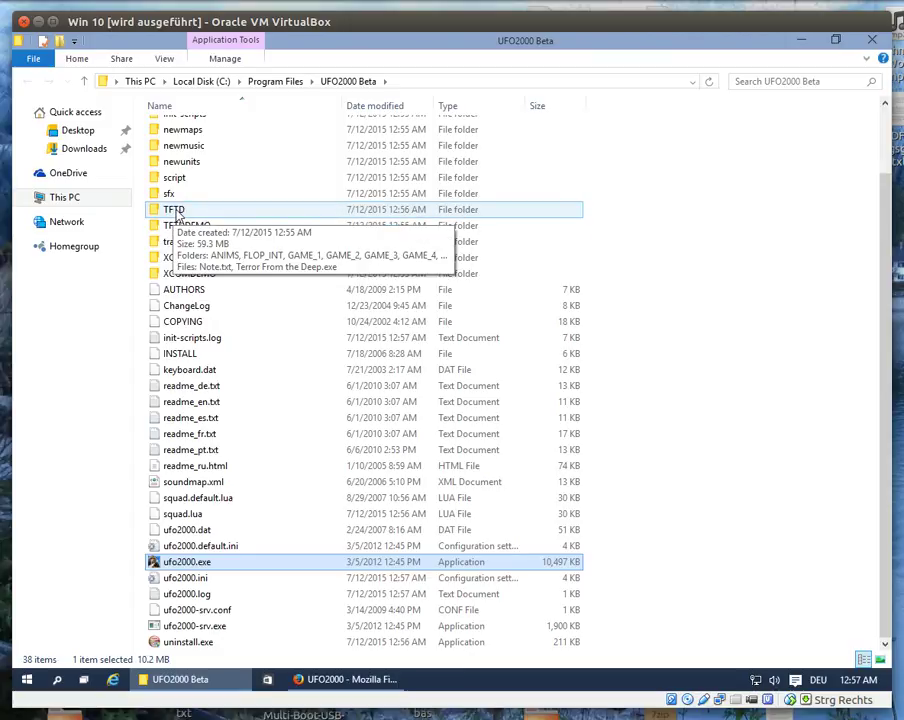
pyautogui.click(177, 213)
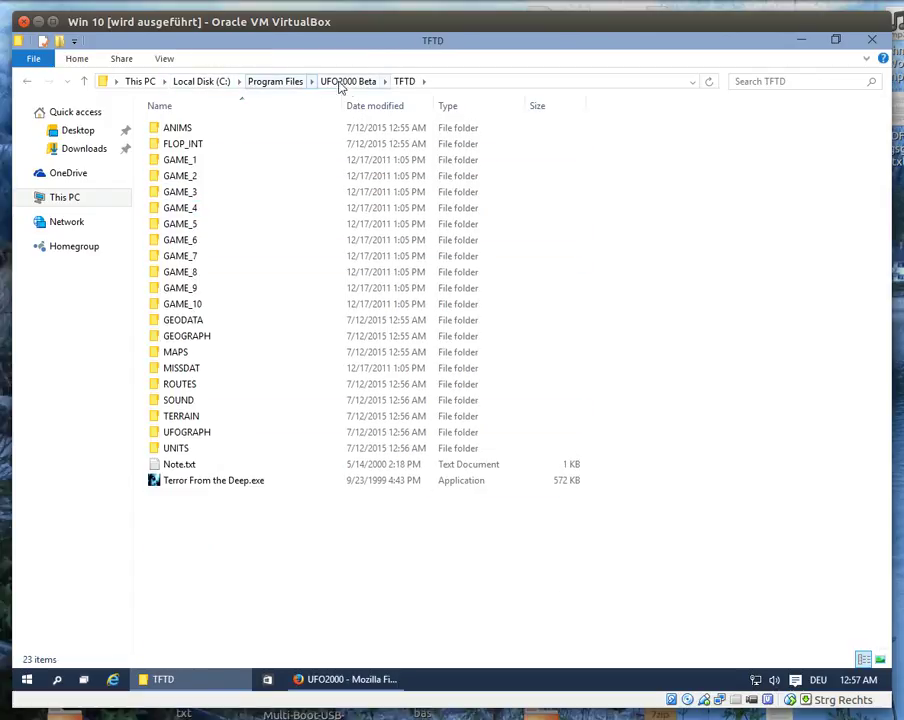
pyautogui.click(340, 84)
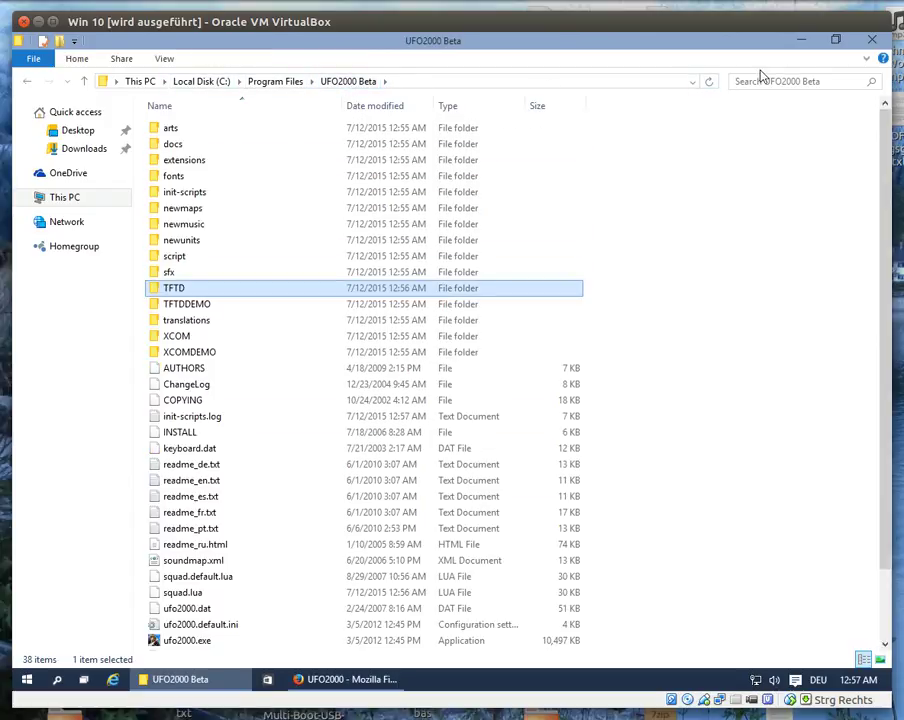
pyautogui.click(801, 40)
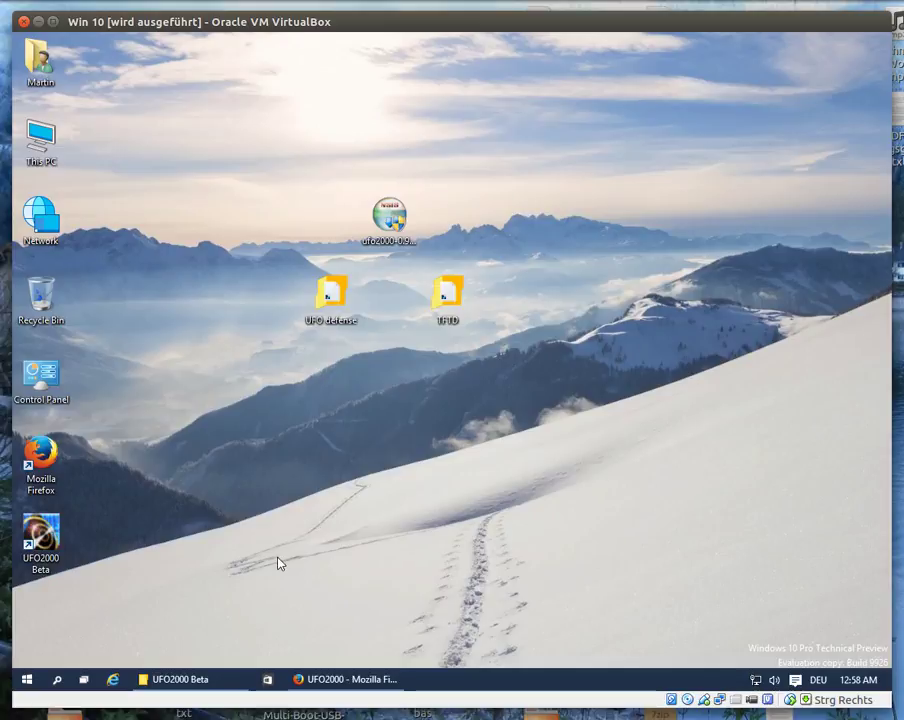
pyautogui.click(184, 679)
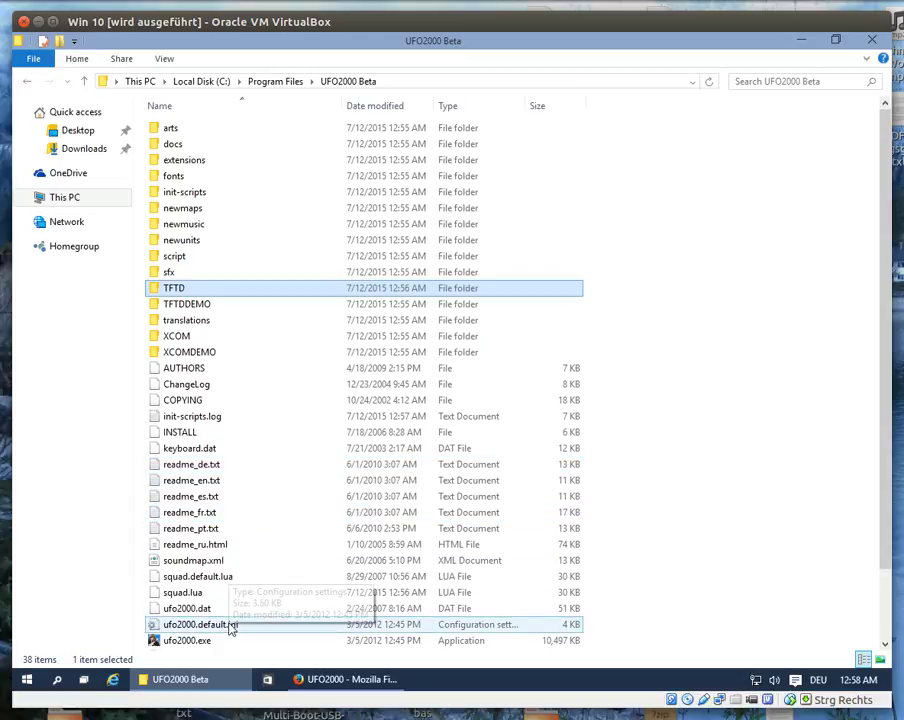
pyautogui.click(224, 625)
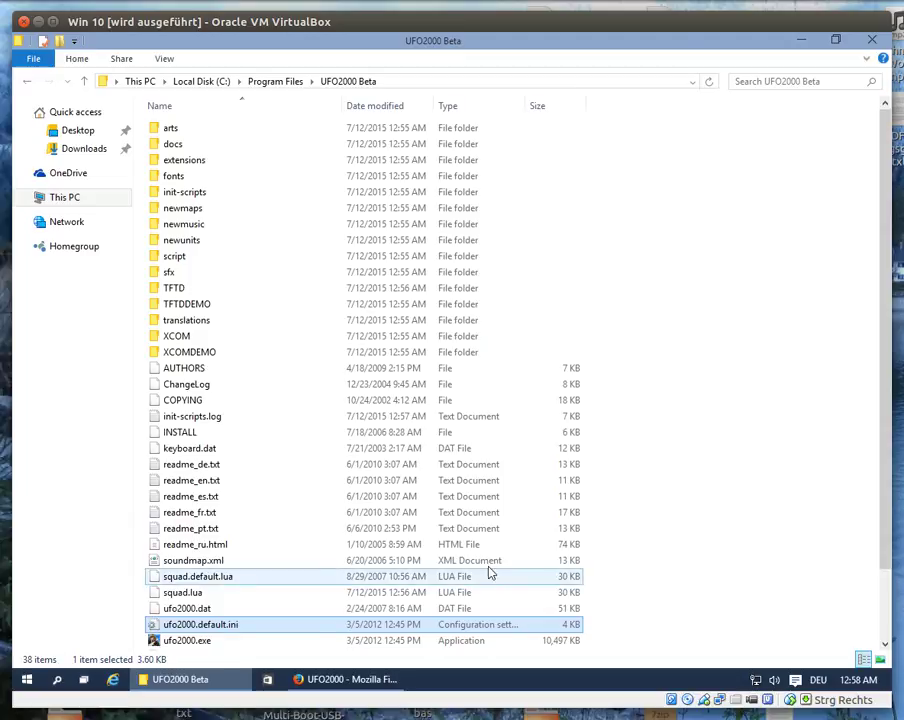
pyautogui.scroll(-2, 487, 574)
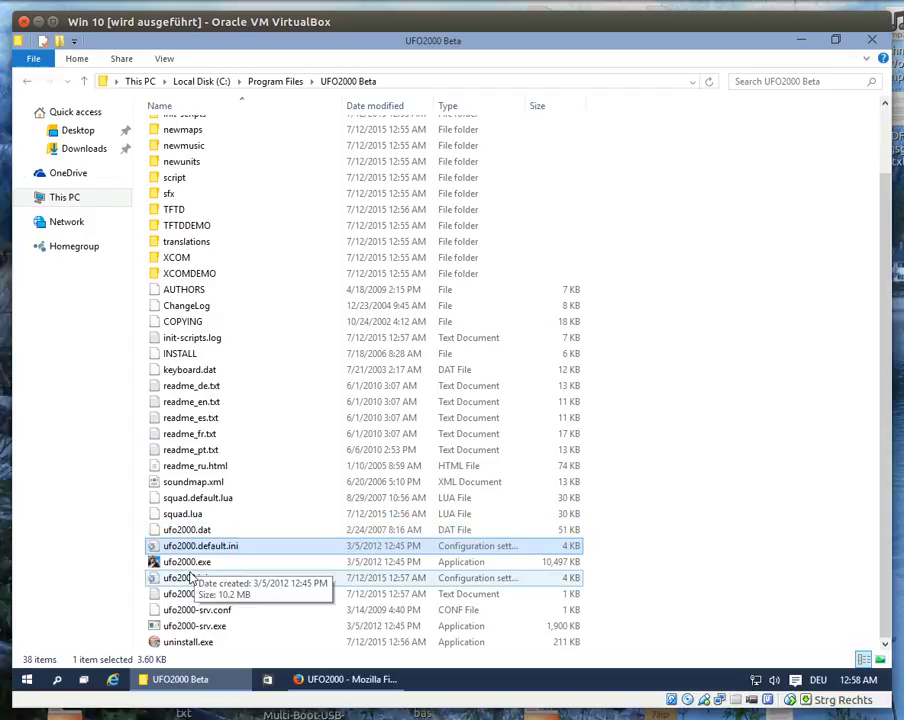
# Open ufo2000.ini with Edit with Notepad++ from its context menu.
pyautogui.click(200, 577)
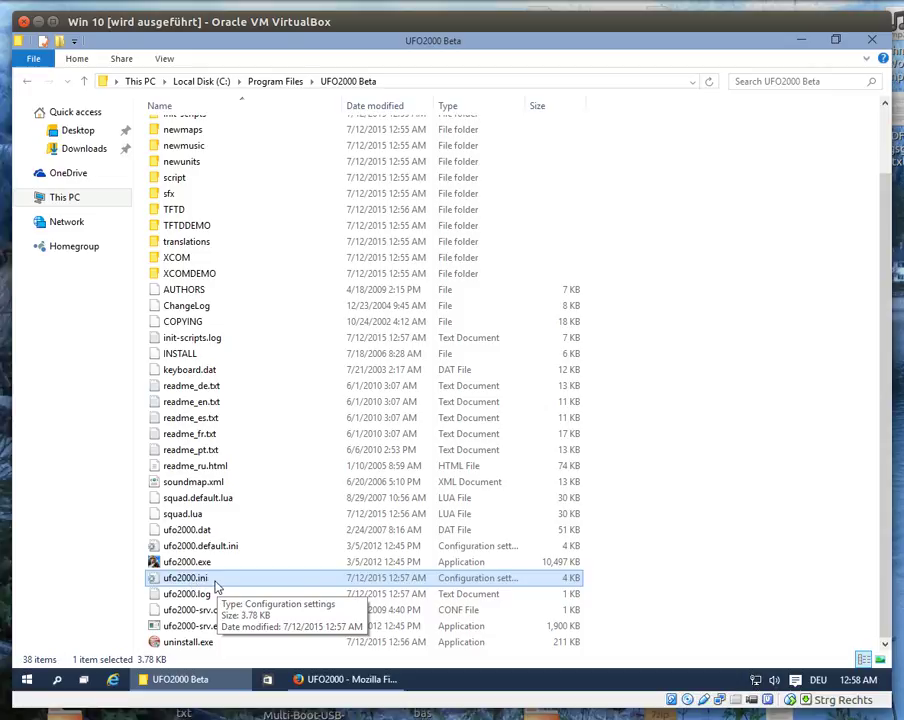
pyautogui.rightClick(233, 583)
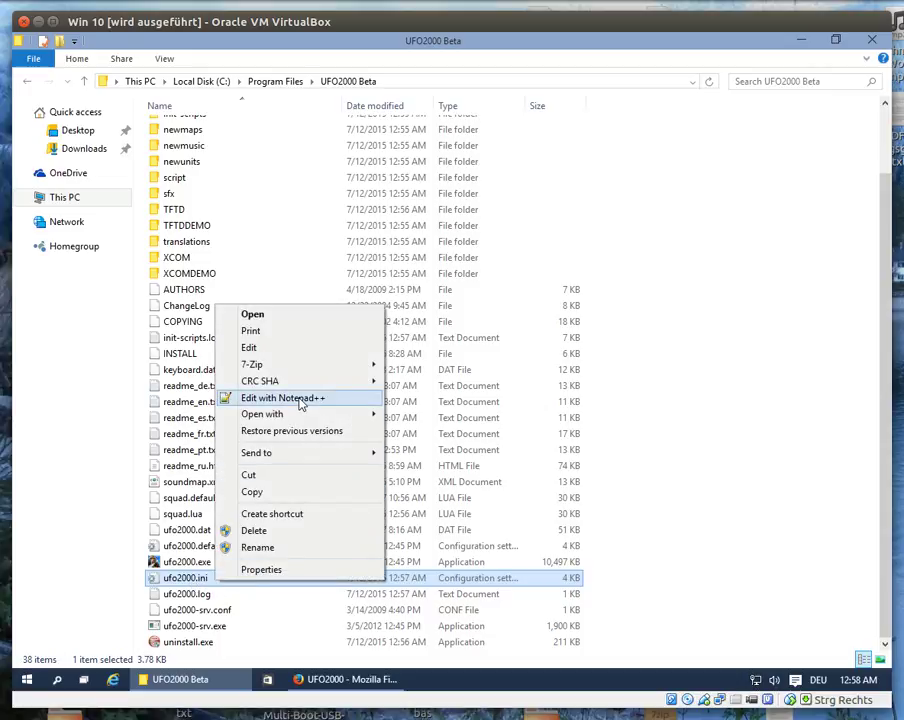
pyautogui.click(298, 399)
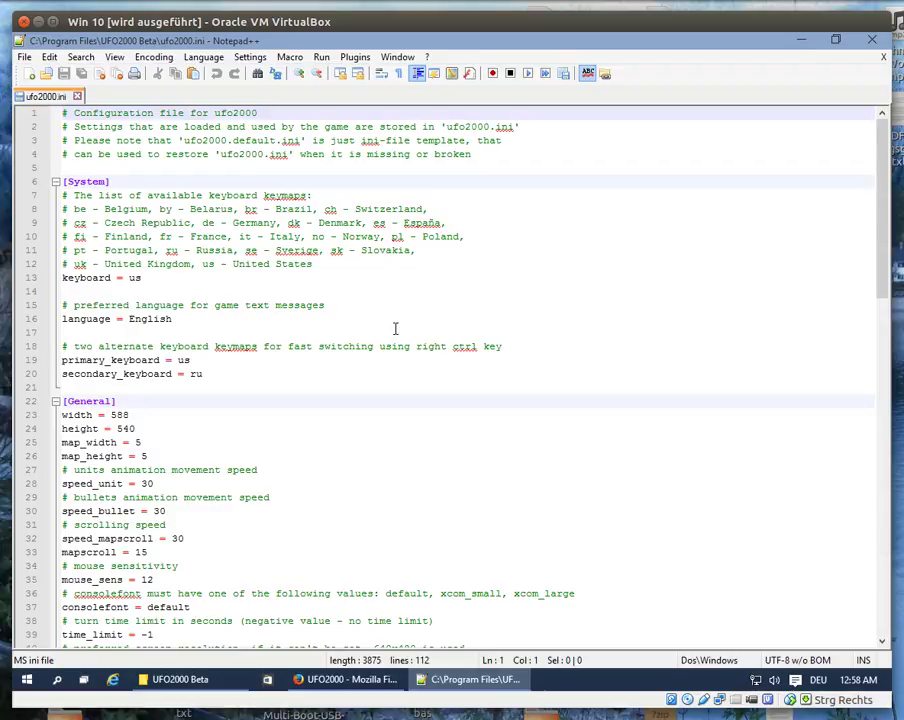
pyautogui.click(180, 679)
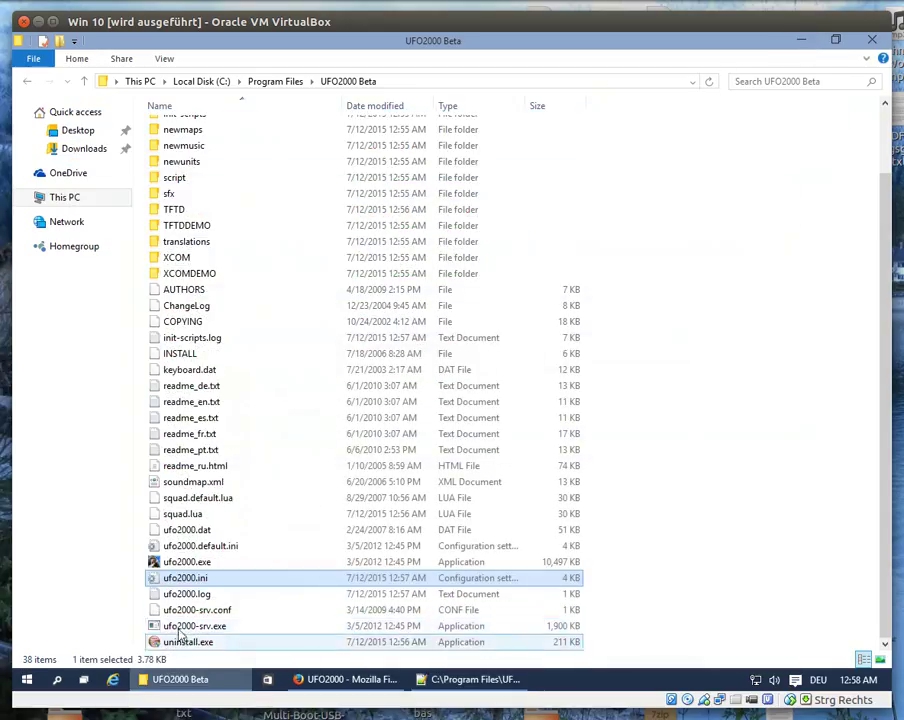
pyautogui.doubleClick(190, 577)
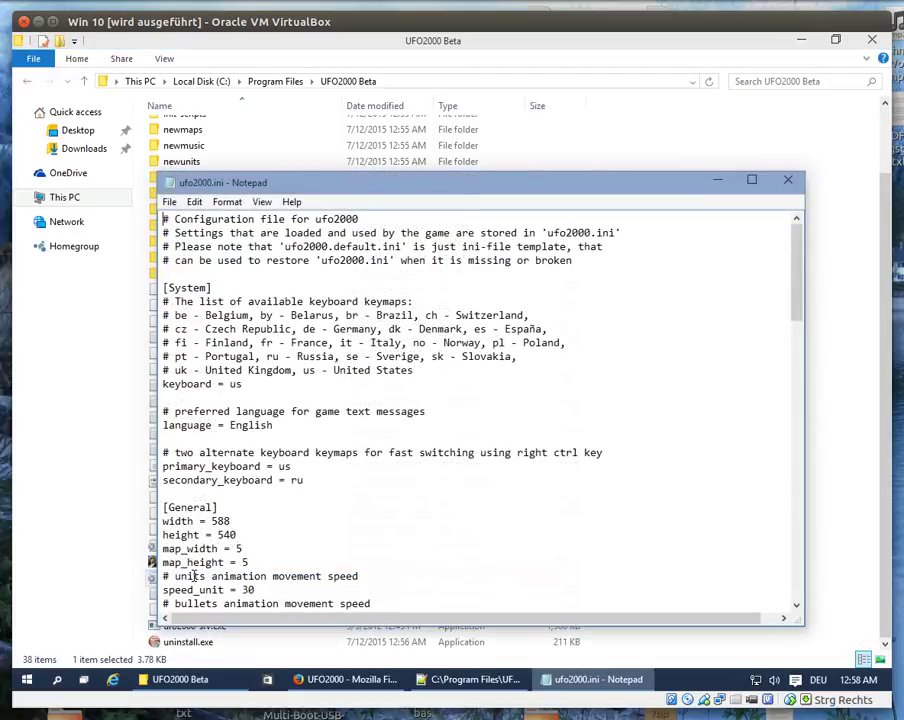
pyautogui.click(737, 183)
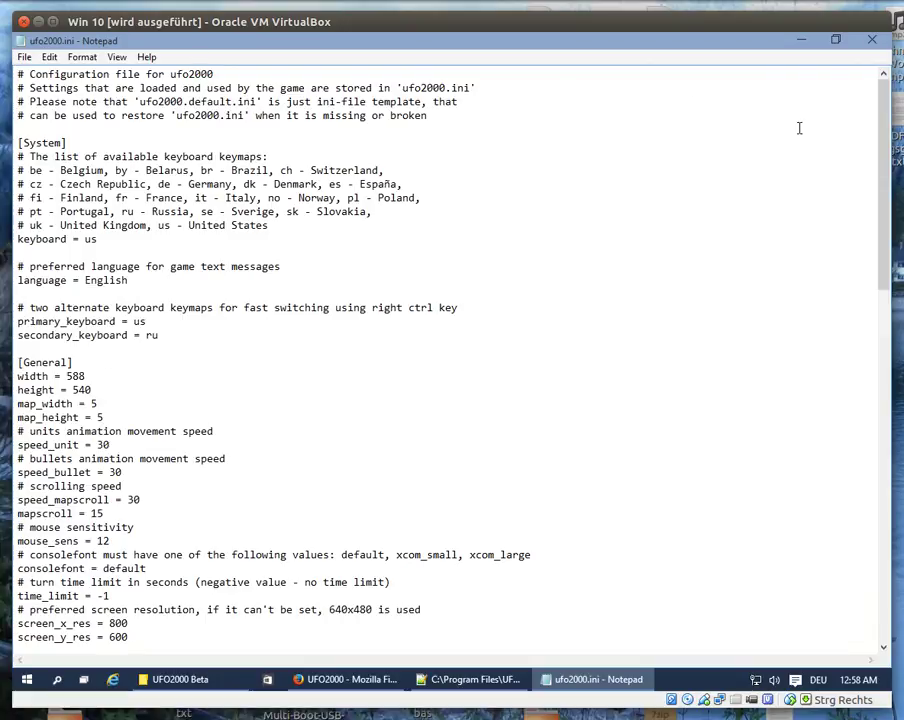
pyautogui.hotkey('alt', 'F4')
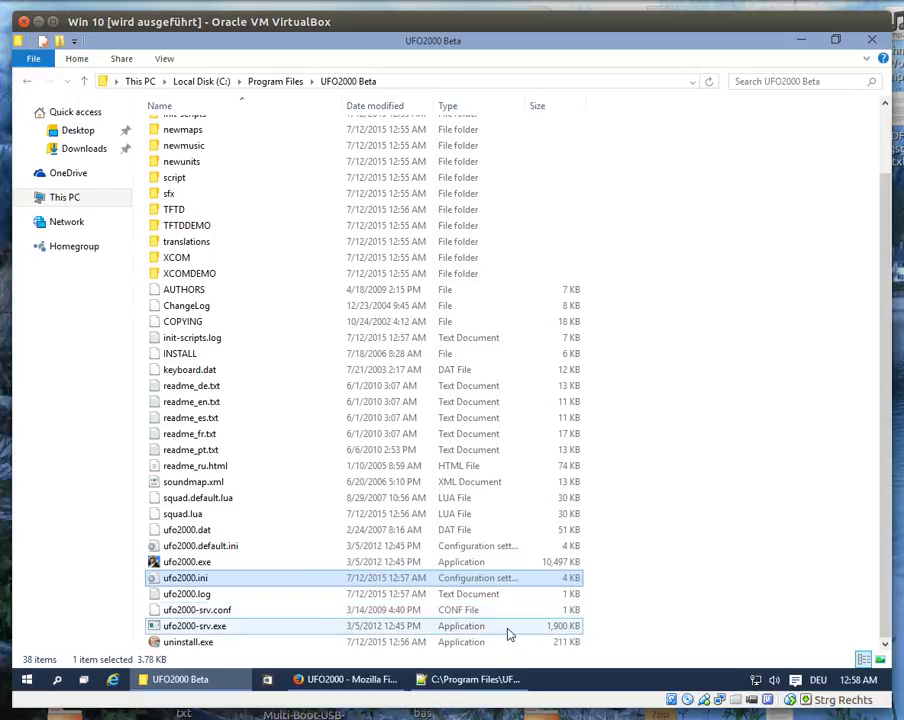
pyautogui.click(478, 680)
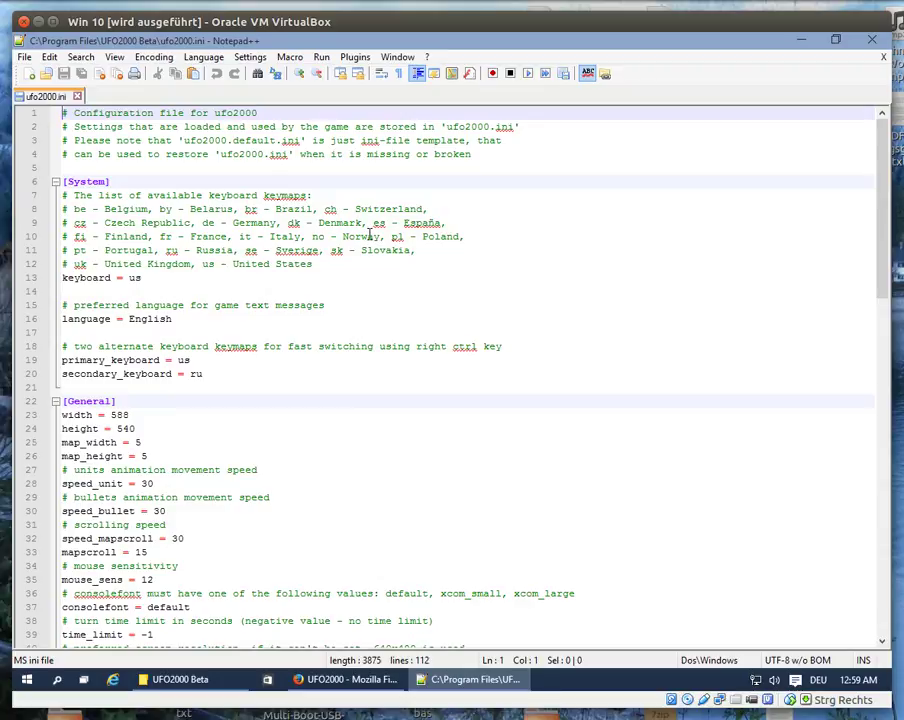
pyautogui.moveTo(75, 277); pyautogui.dragTo(151, 277)
pyautogui.click(152, 277)
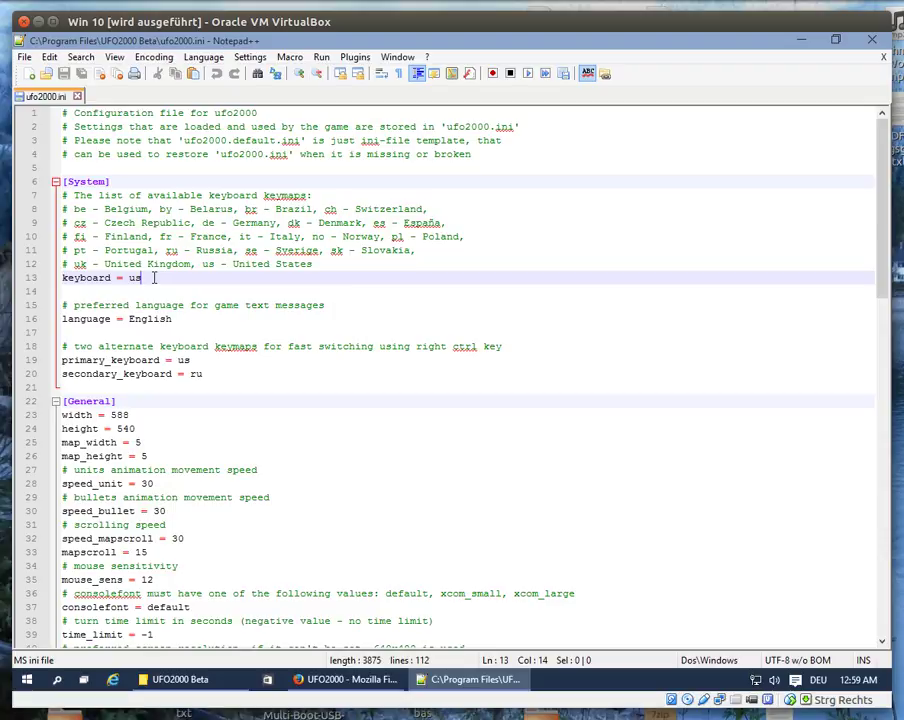
pyautogui.doubleClick(128, 250)
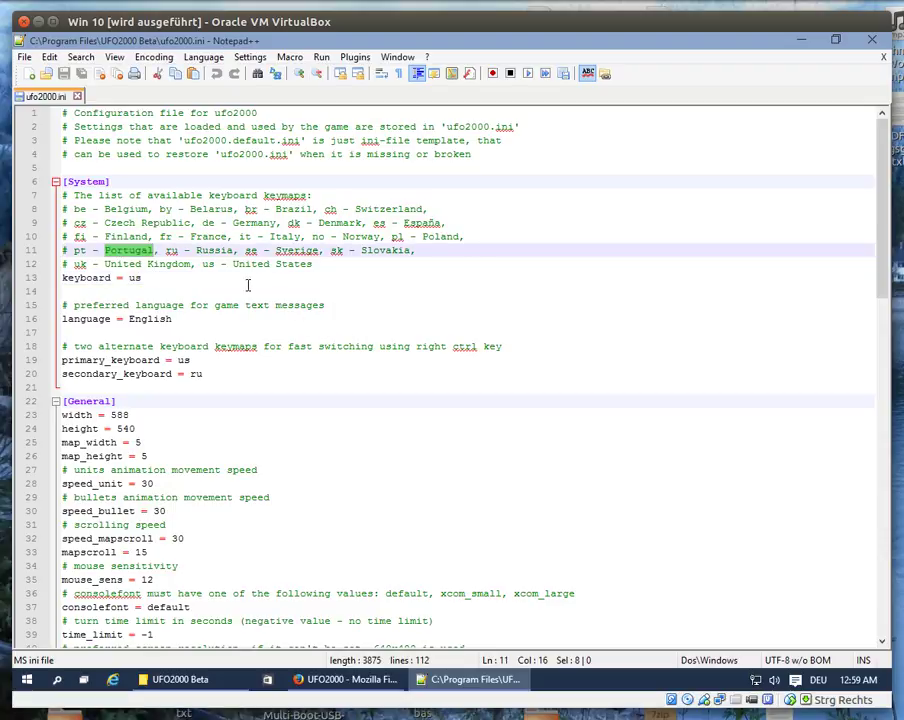
pyautogui.doubleClick(139, 320)
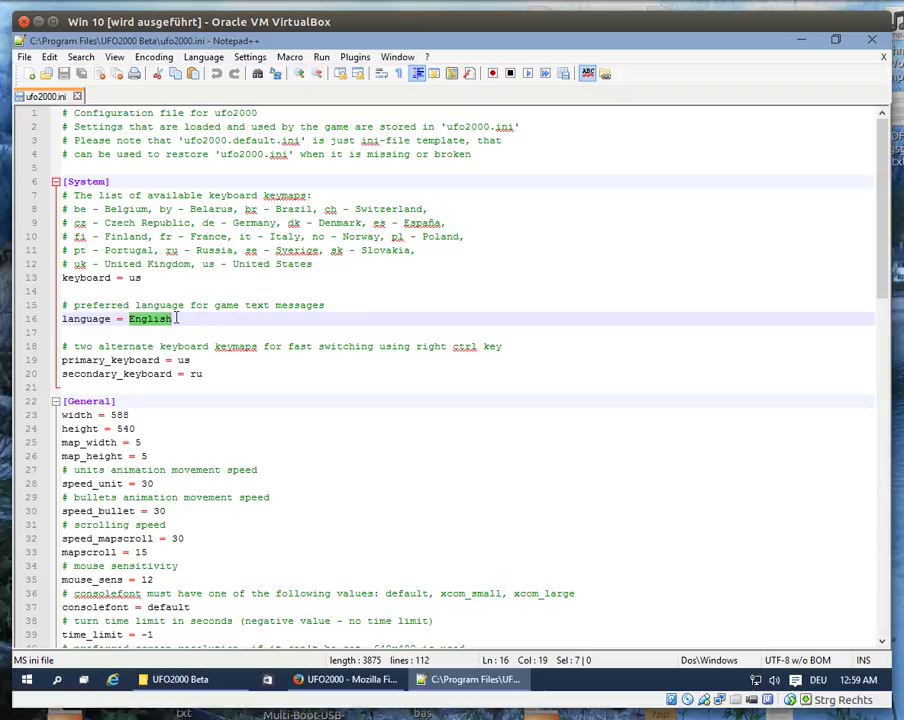
pyautogui.click(178, 318)
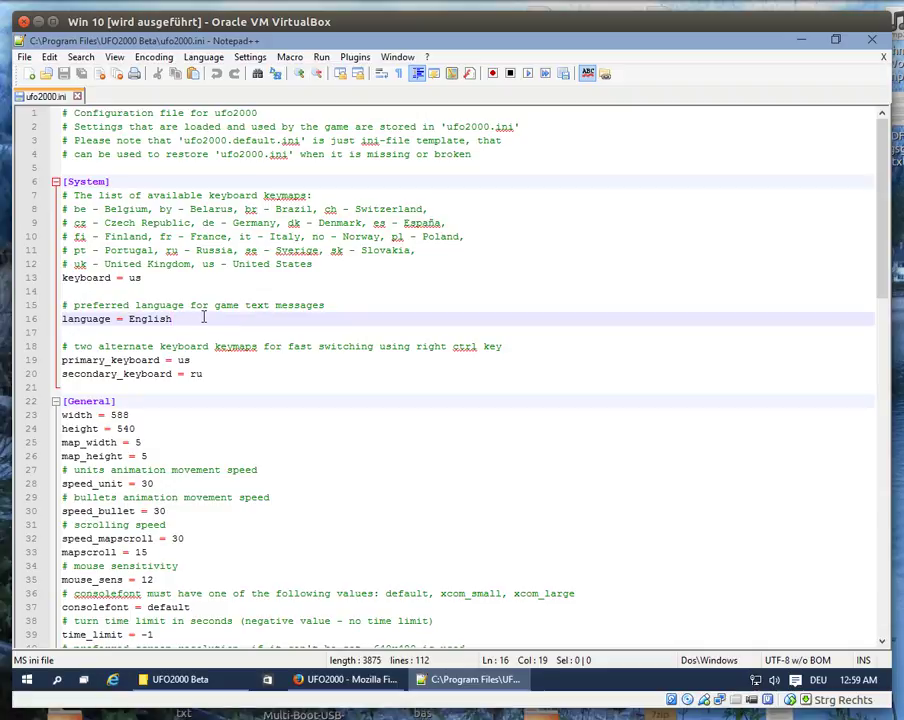
pyautogui.scroll(-3, 203, 316)
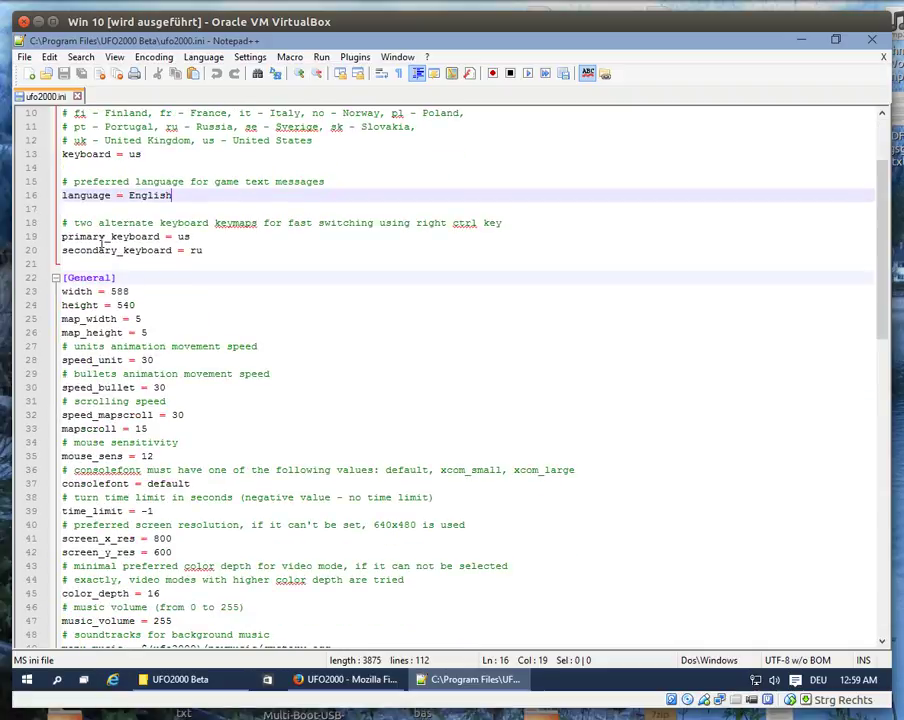
pyautogui.moveTo(107, 236); pyautogui.dragTo(228, 250)
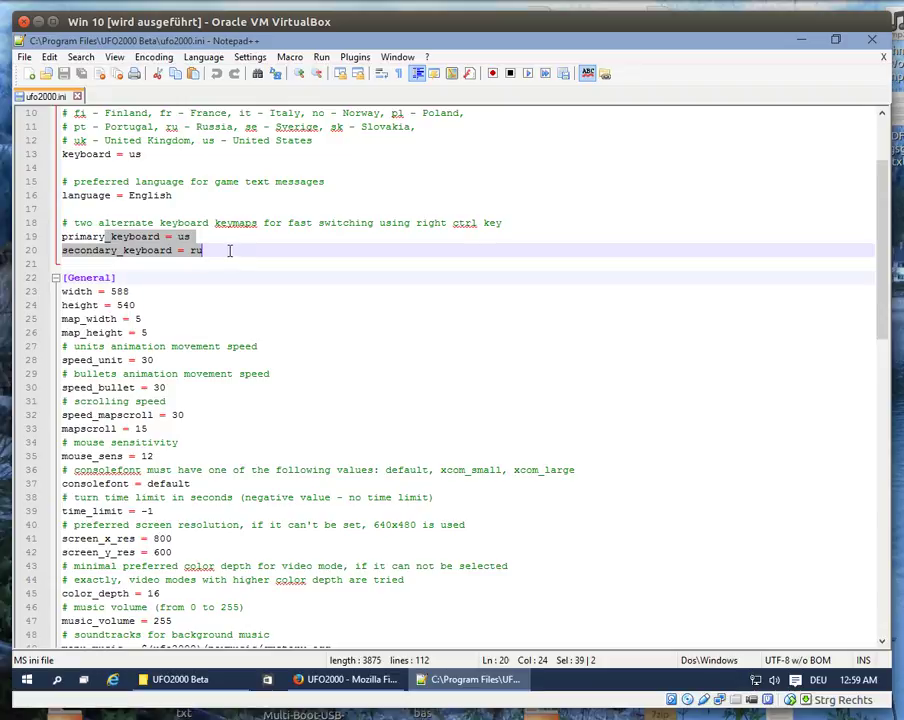
pyautogui.click(176, 278)
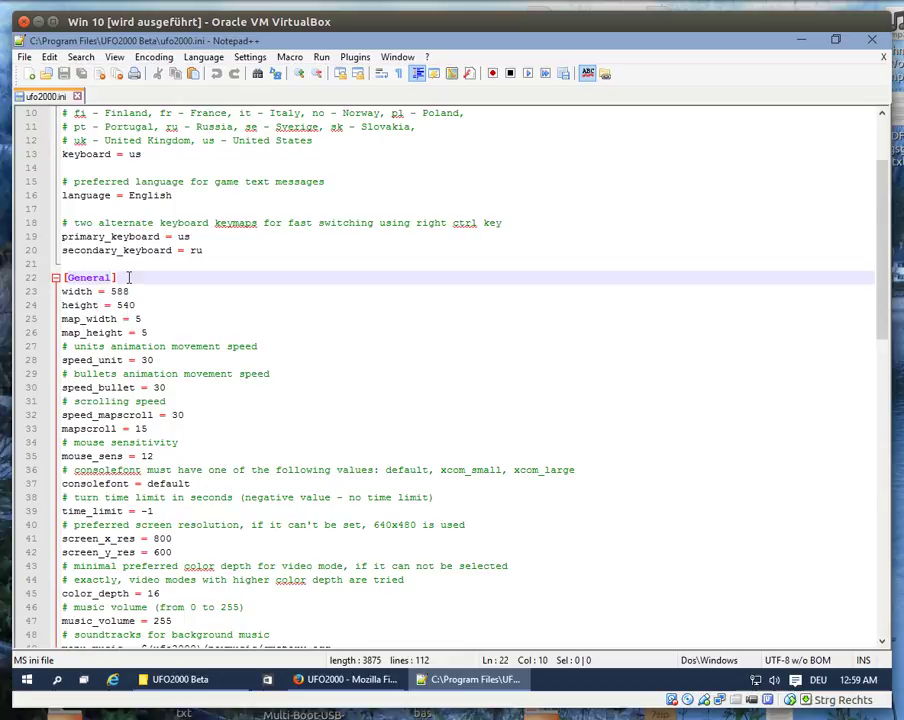
pyautogui.scroll(-1, 88, 277)
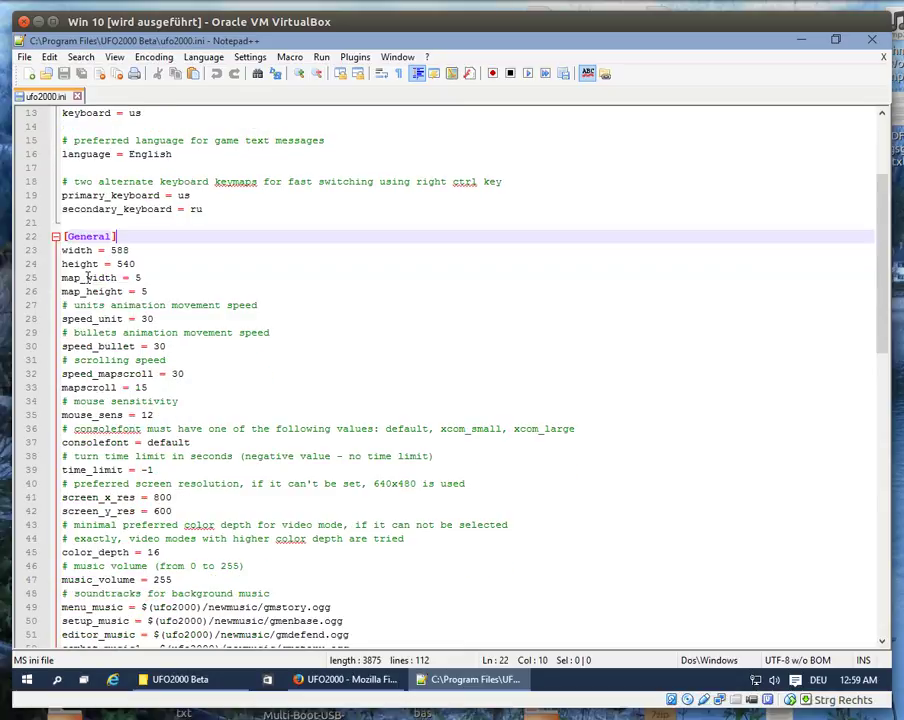
pyautogui.scroll(-1, 88, 277)
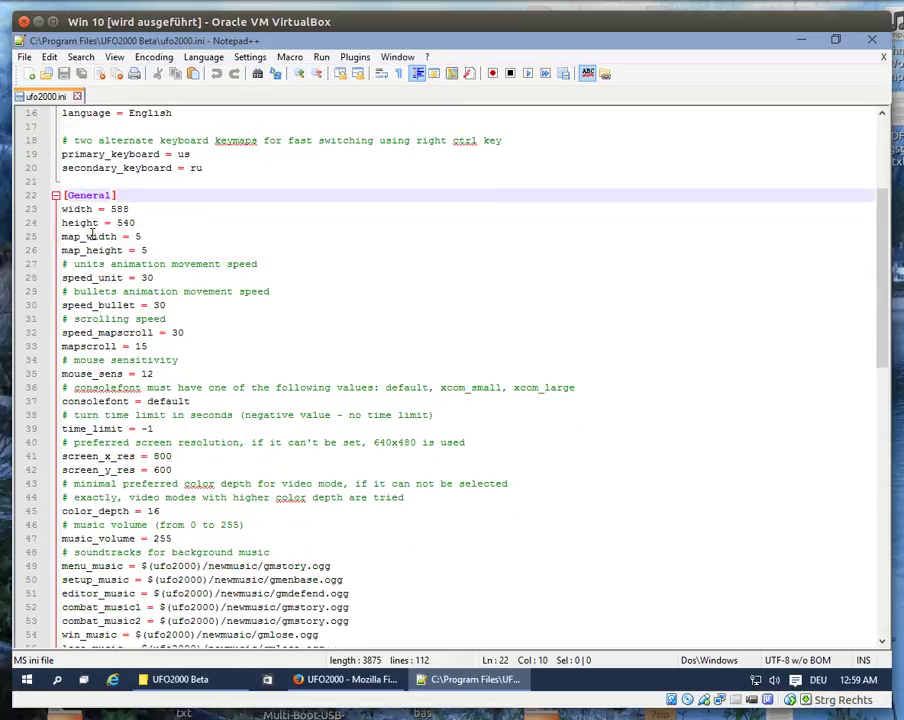
pyautogui.click(138, 206)
pyautogui.moveTo(87, 222); pyautogui.dragTo(138, 219)
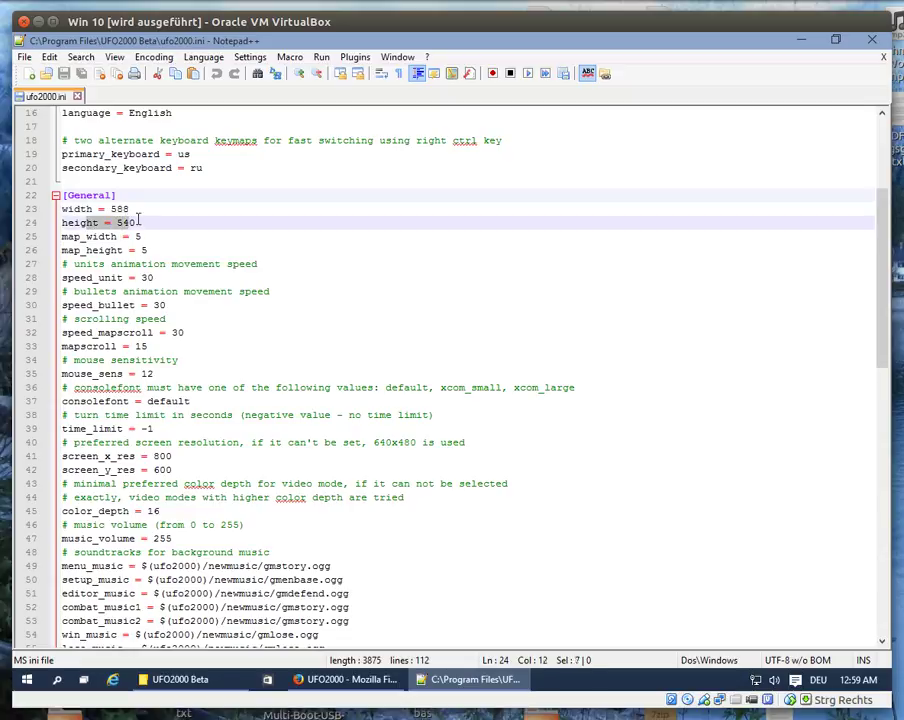
pyautogui.press('Up')
pyautogui.click(160, 231)
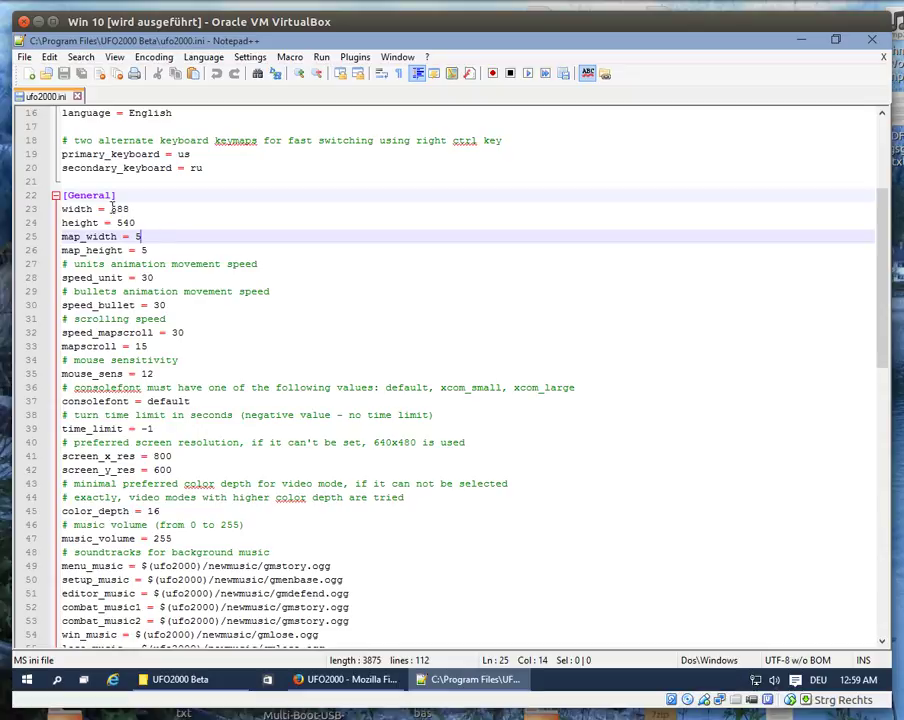
pyautogui.moveTo(112, 209); pyautogui.dragTo(135, 208)
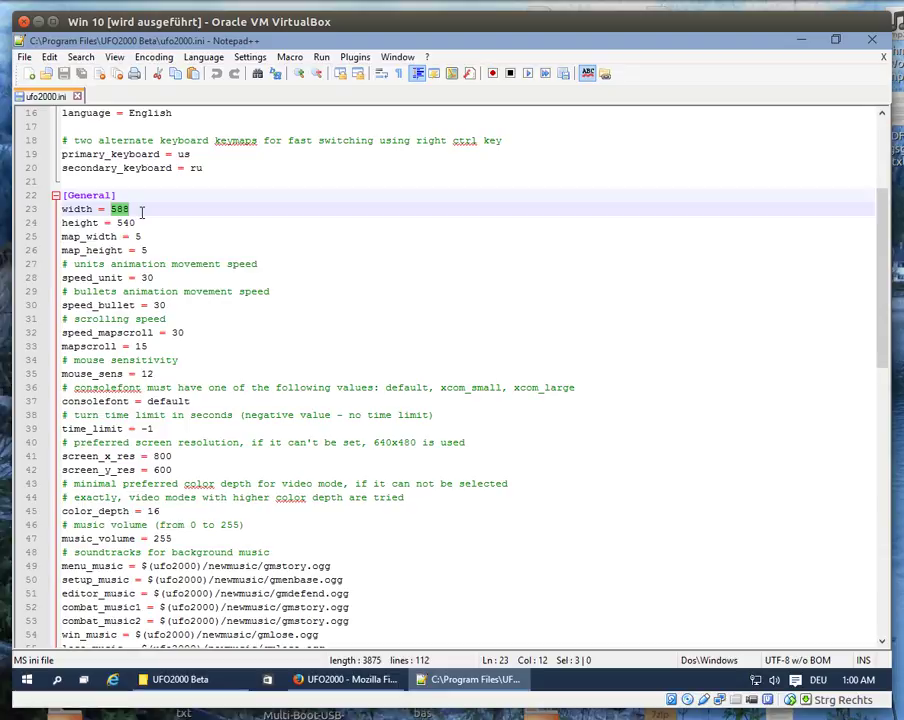
pyautogui.scroll(-1, 142, 212)
pyautogui.click(137, 196)
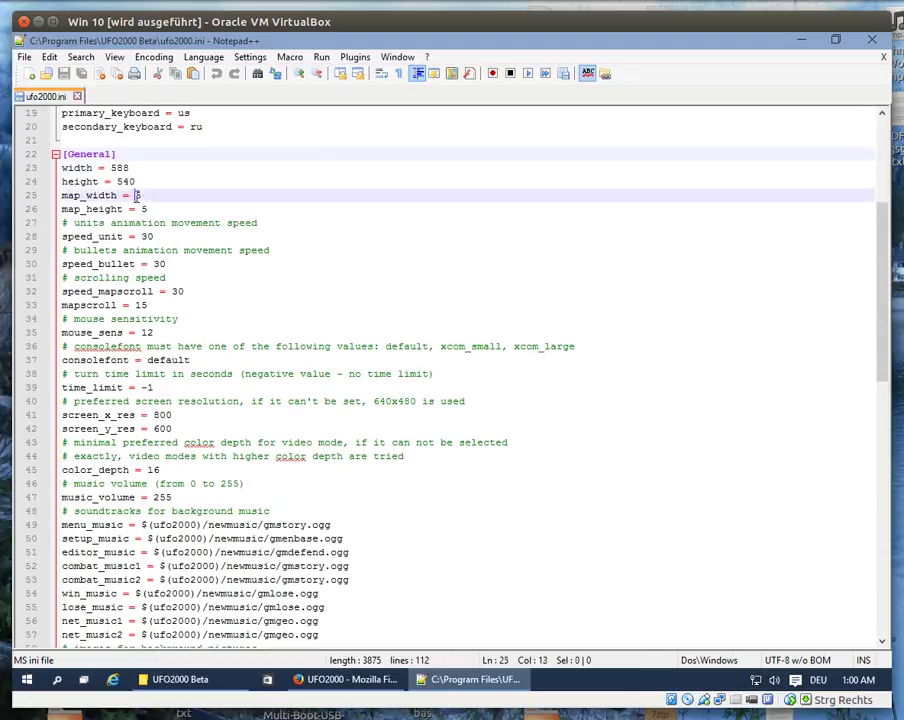
pyautogui.moveTo(137, 196); pyautogui.dragTo(165, 209)
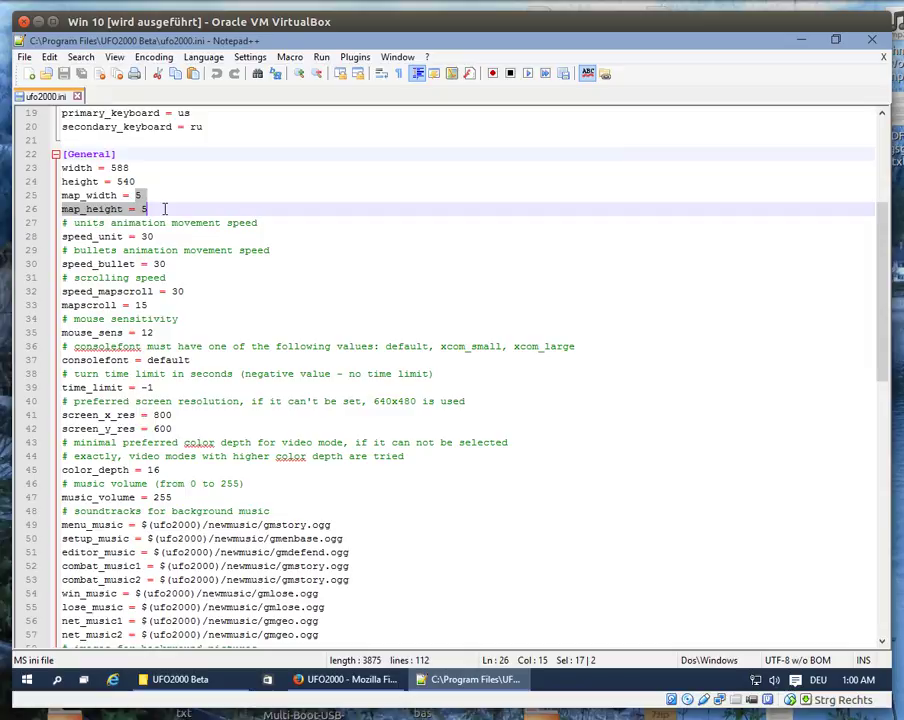
pyautogui.moveTo(116, 222); pyautogui.dragTo(218, 366)
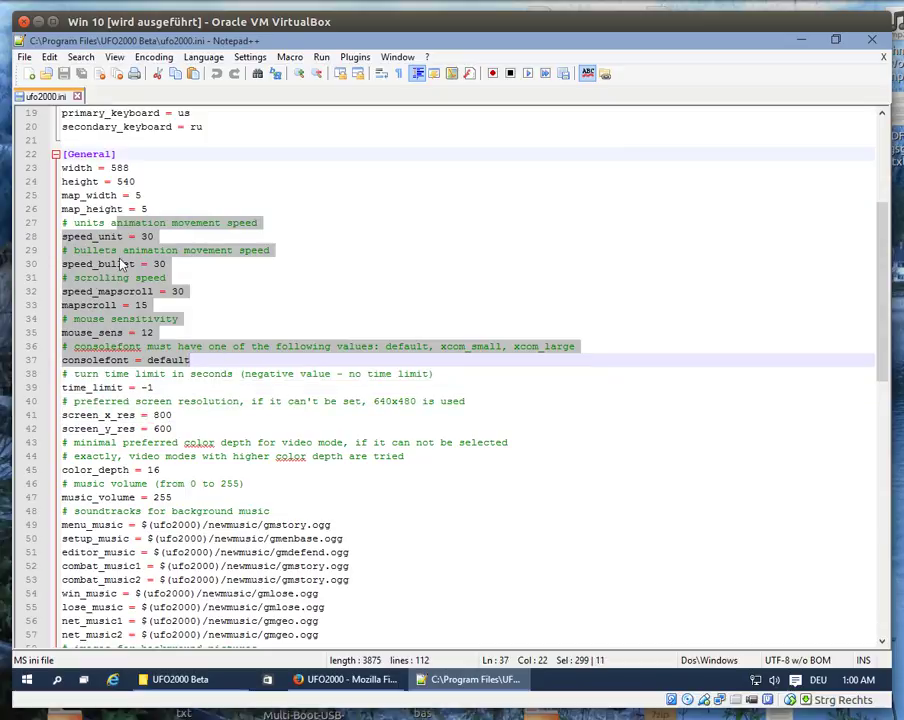
pyautogui.scroll(-3, 126, 262)
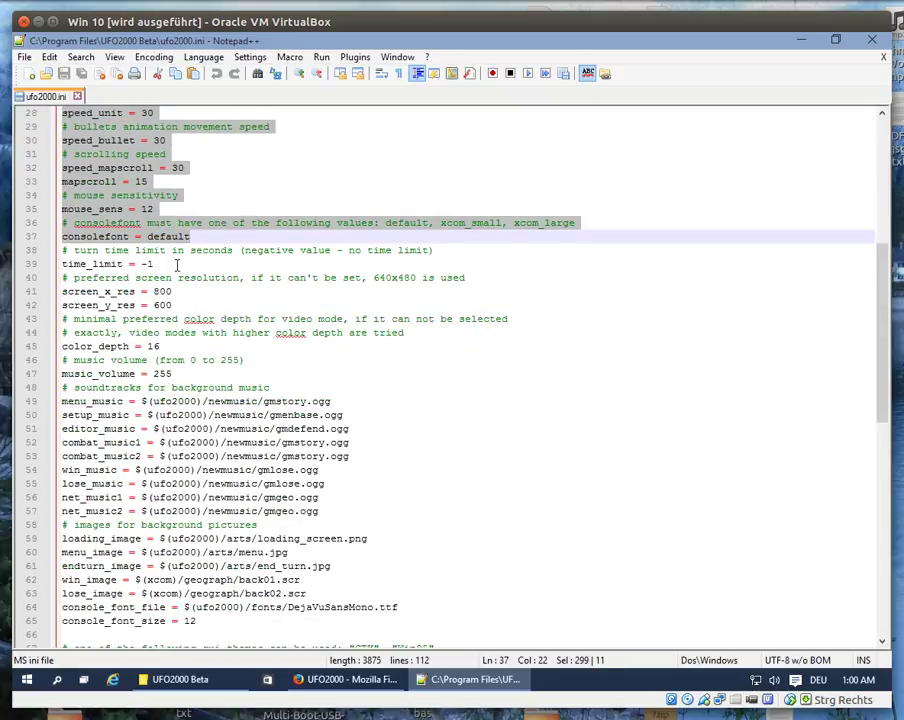
pyautogui.click(176, 263)
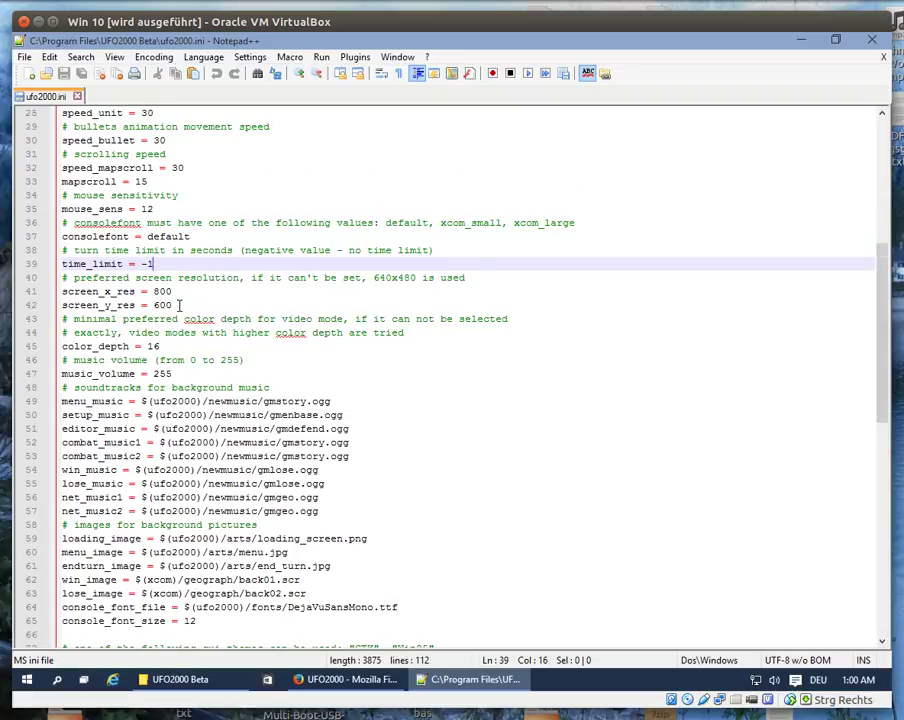
# Change screen_x_res from 800 to 1024 and screen_y_res from 600 to 768.
pyautogui.scroll(-1, 126, 212)
pyautogui.moveTo(80, 250); pyautogui.dragTo(189, 268)
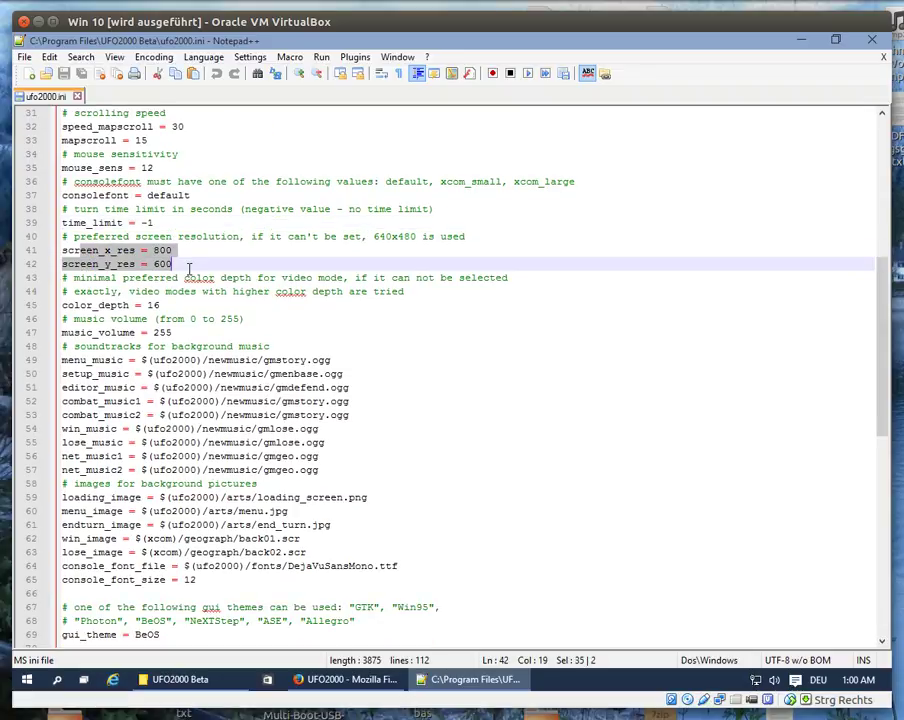
pyautogui.click(190, 263)
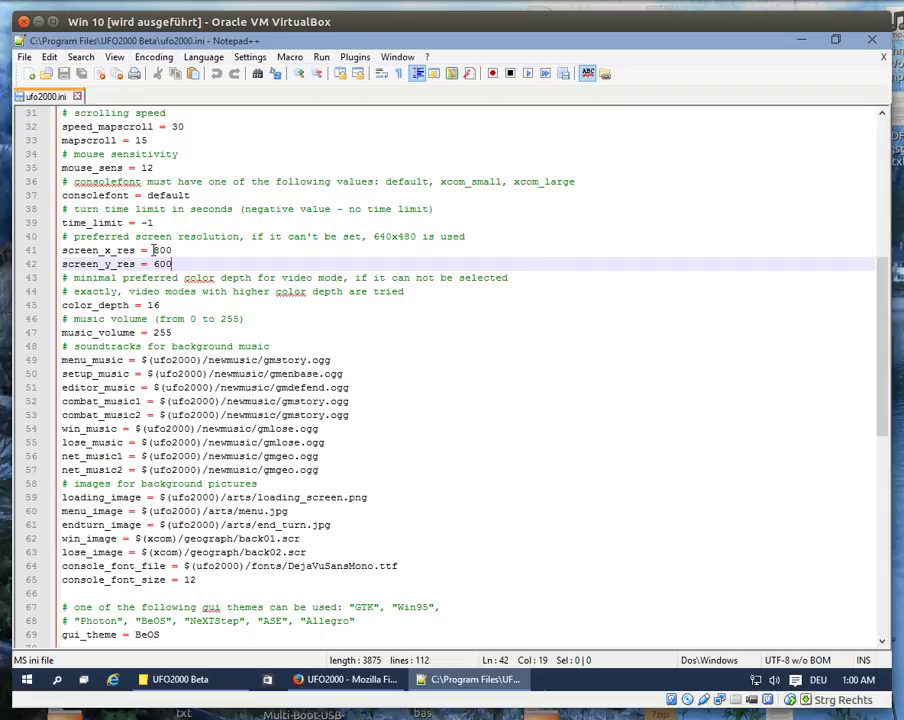
pyautogui.moveTo(154, 250); pyautogui.dragTo(185, 251)
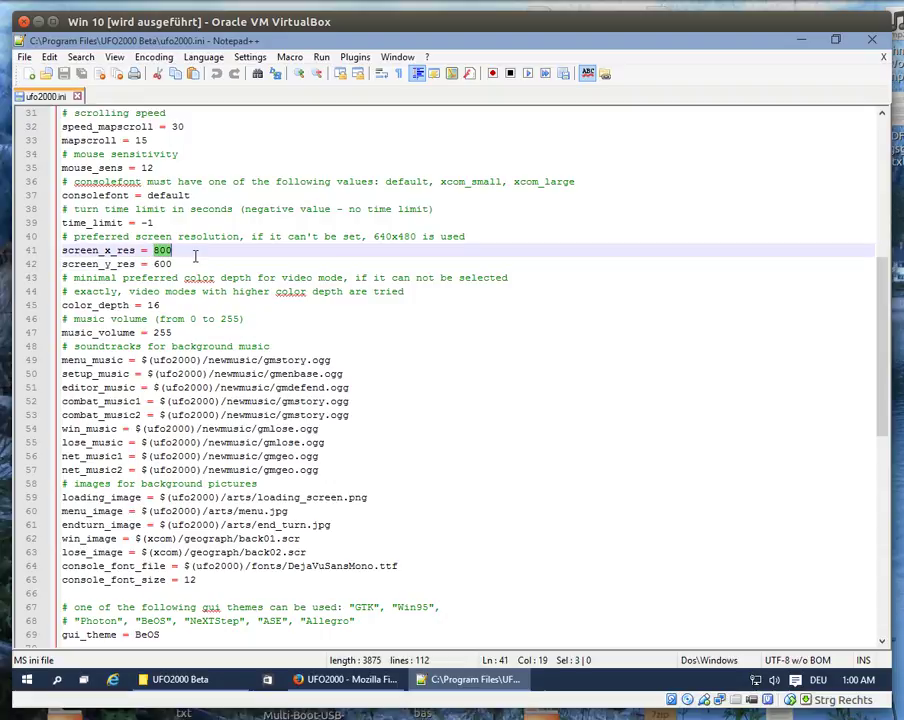
pyautogui.click(158, 264)
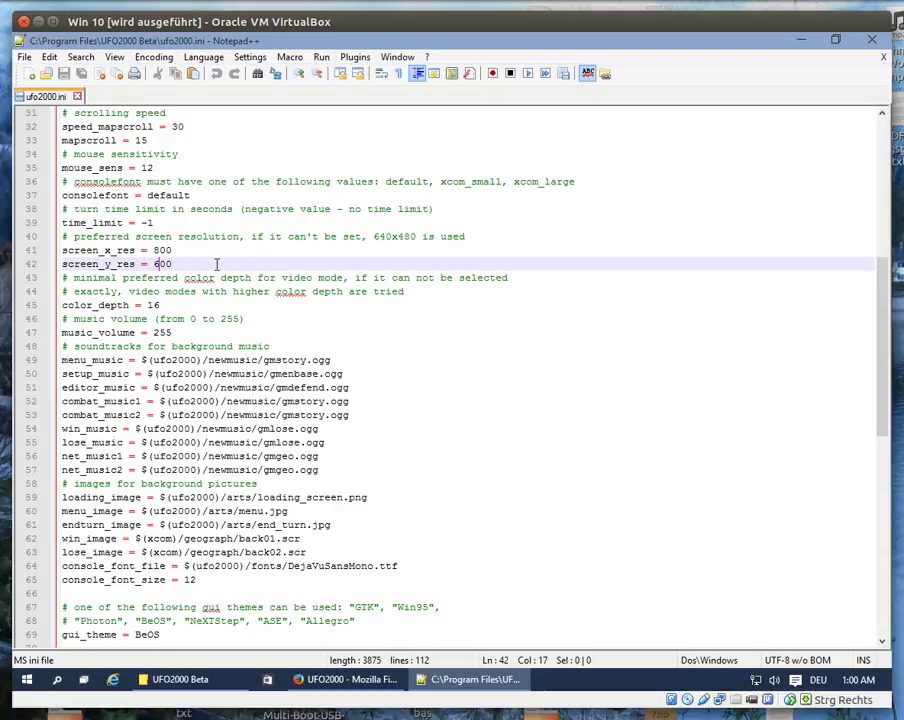
pyautogui.moveTo(155, 250); pyautogui.dragTo(183, 252)
pyautogui.write('1024')
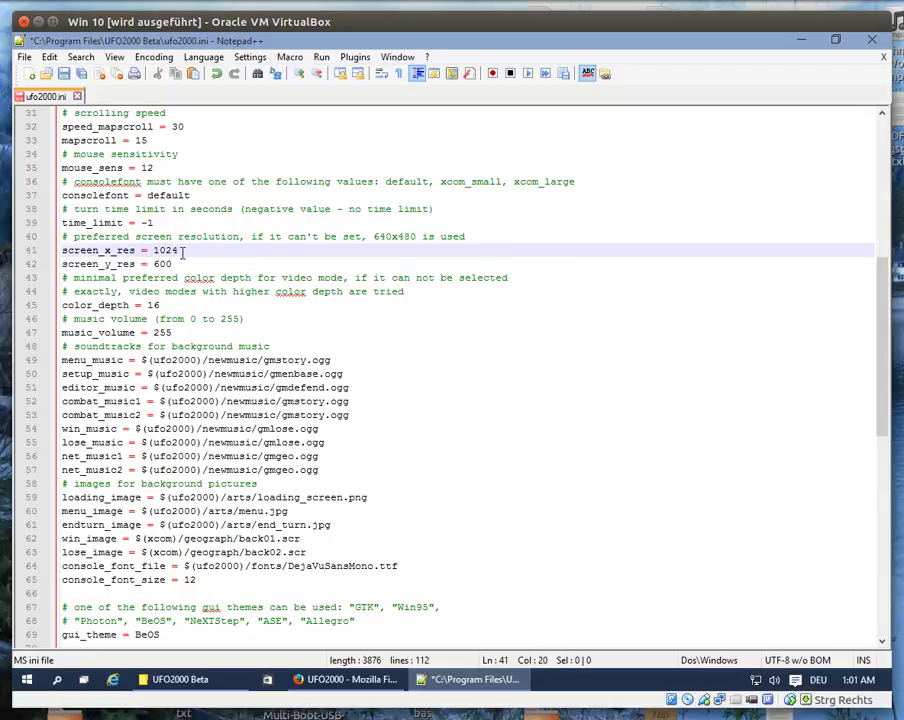
pyautogui.doubleClick(158, 263)
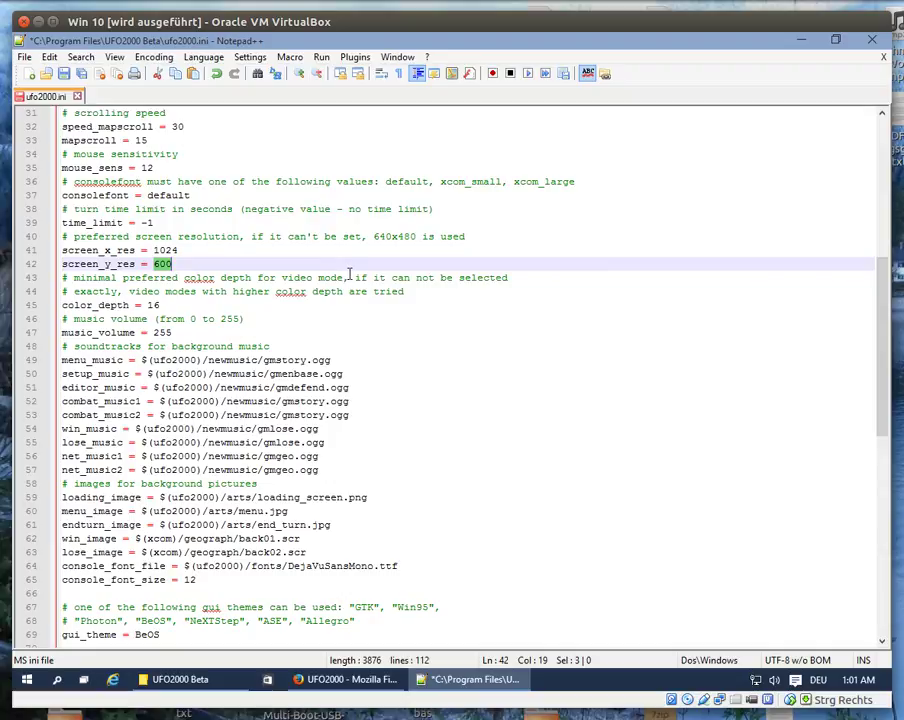
pyautogui.write('768')
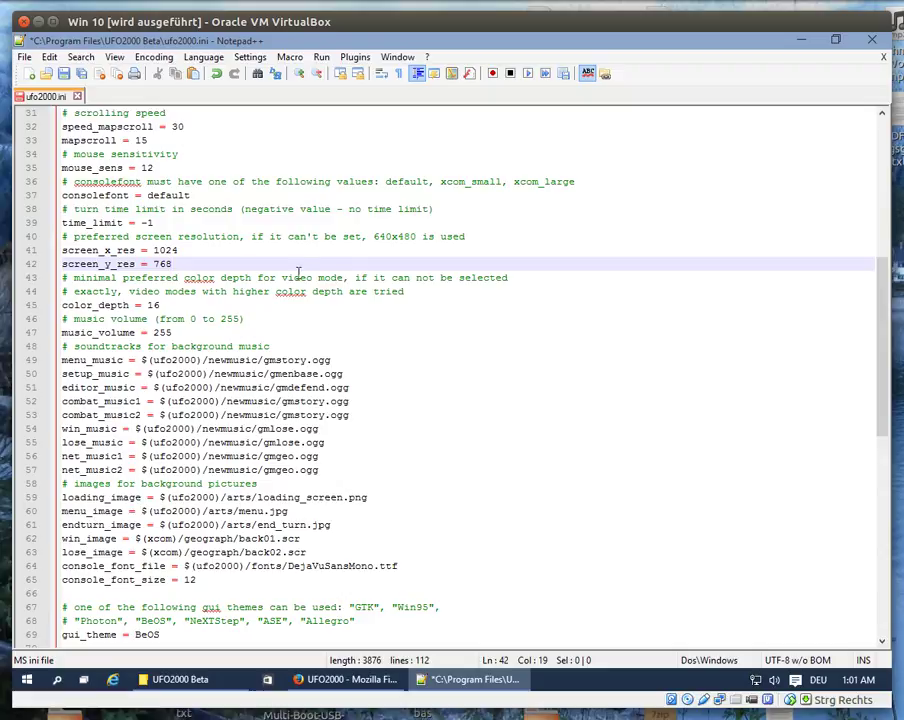
pyautogui.click(154, 305)
pyautogui.doubleClick(154, 305)
pyautogui.scroll(-2, 200, 305)
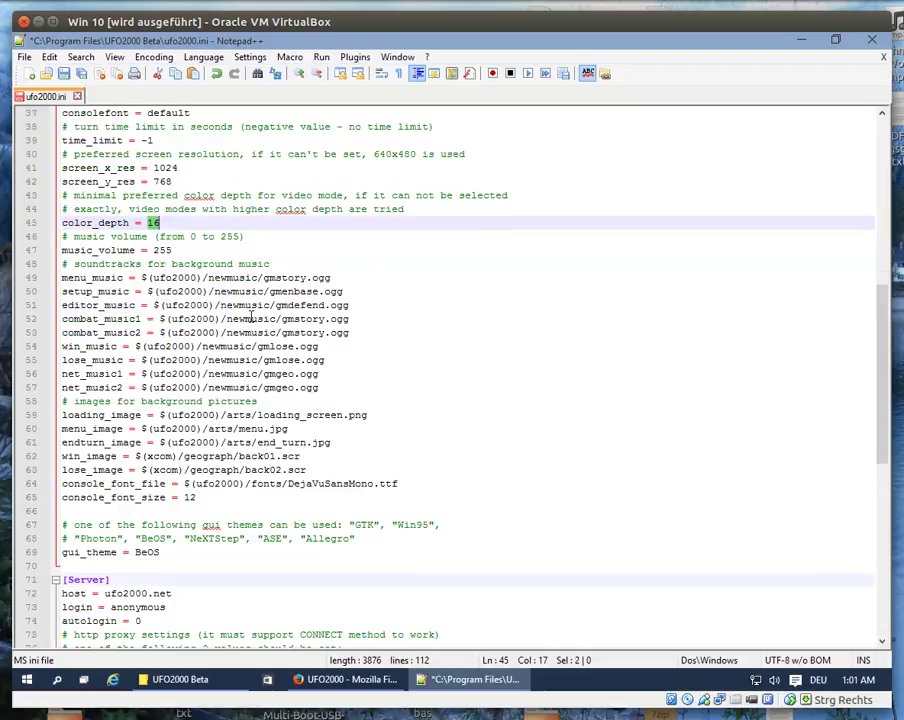
pyautogui.moveTo(68, 250); pyautogui.dragTo(179, 252)
pyautogui.click(179, 252)
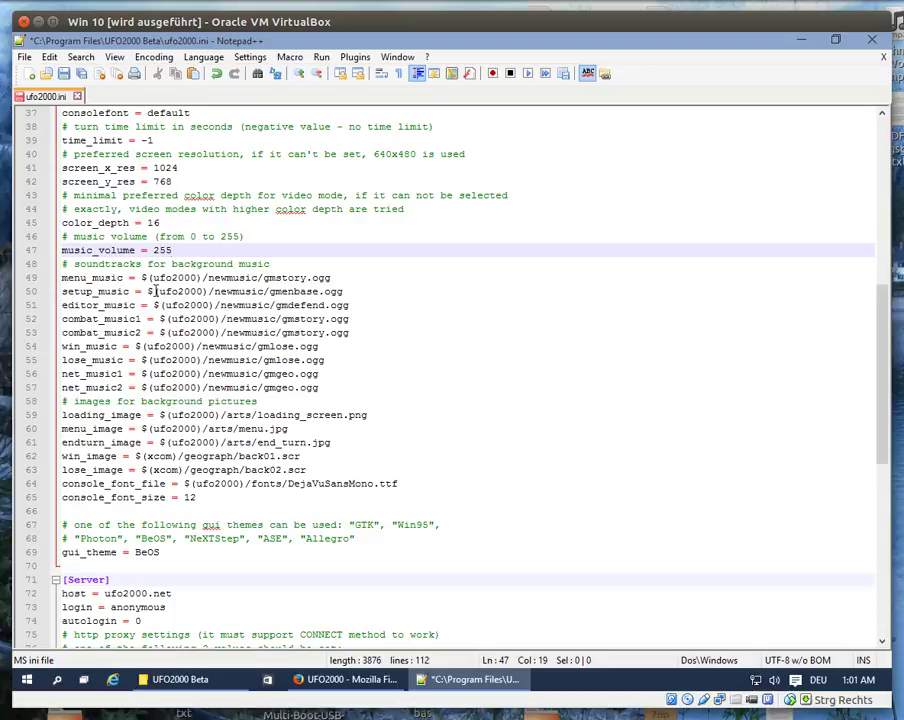
pyautogui.click(87, 277)
pyautogui.moveTo(87, 277); pyautogui.dragTo(332, 380)
pyautogui.scroll(-3, 334, 382)
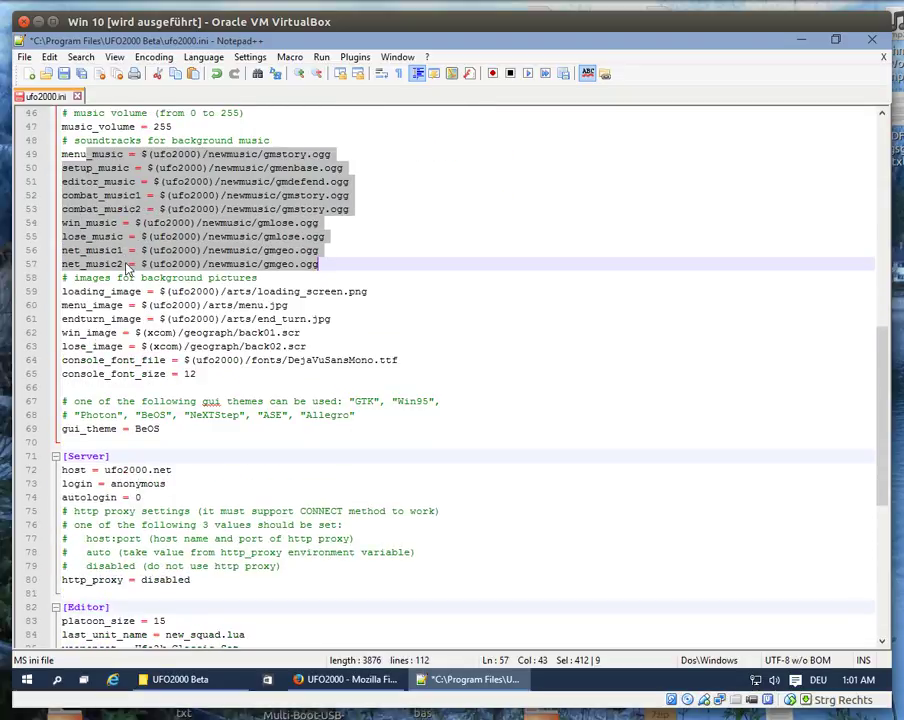
pyautogui.click(89, 195)
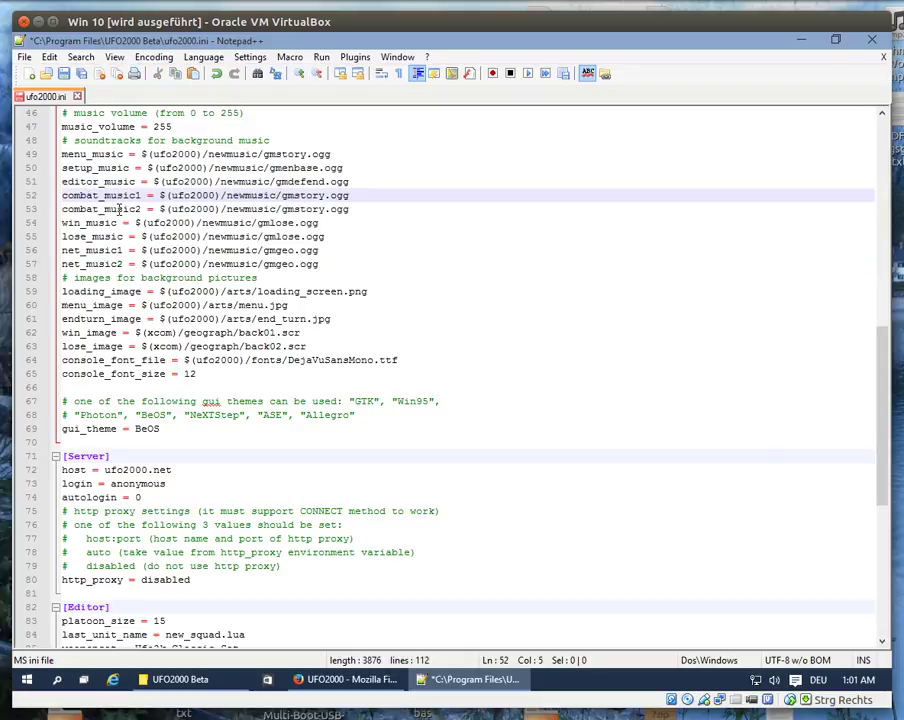
pyautogui.scroll(-2, 127, 220)
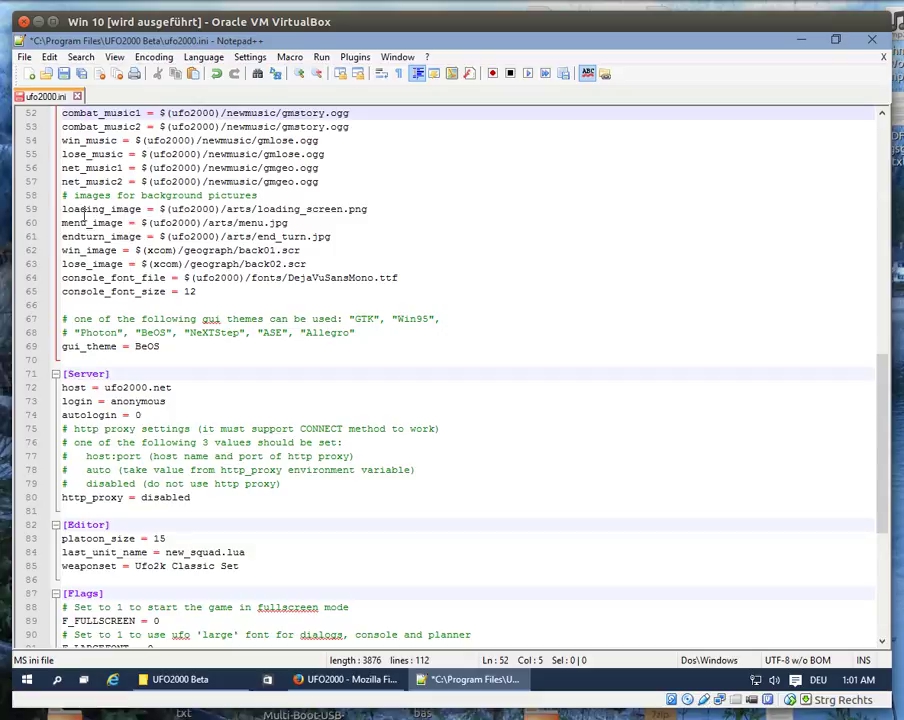
# Review the background image, menu_image, win_image, console_font_size and gui_theme settings.
pyautogui.moveTo(87, 209); pyautogui.dragTo(233, 252)
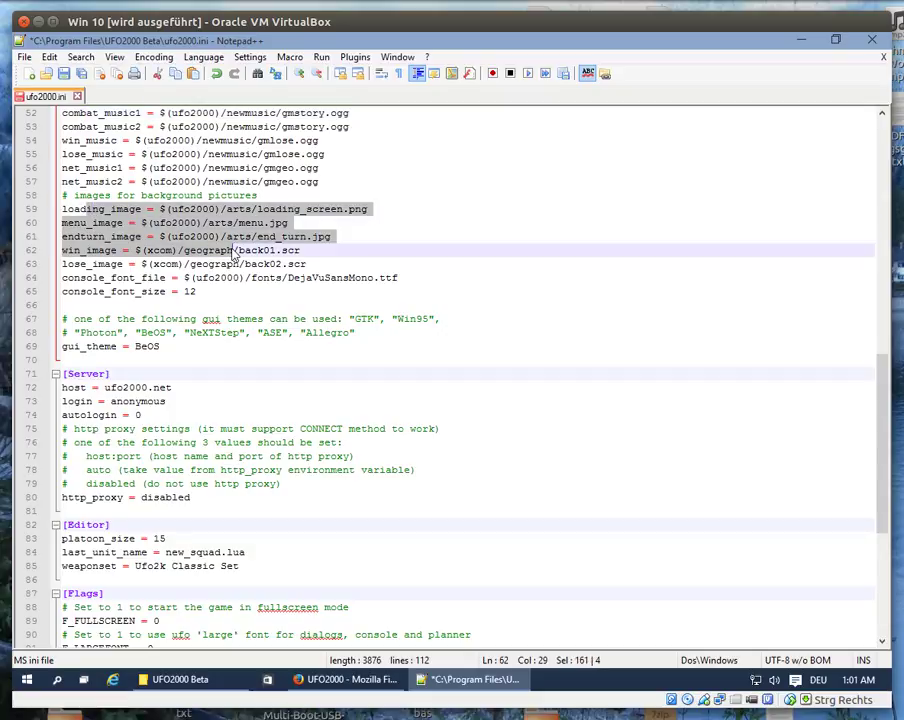
pyautogui.click(349, 251)
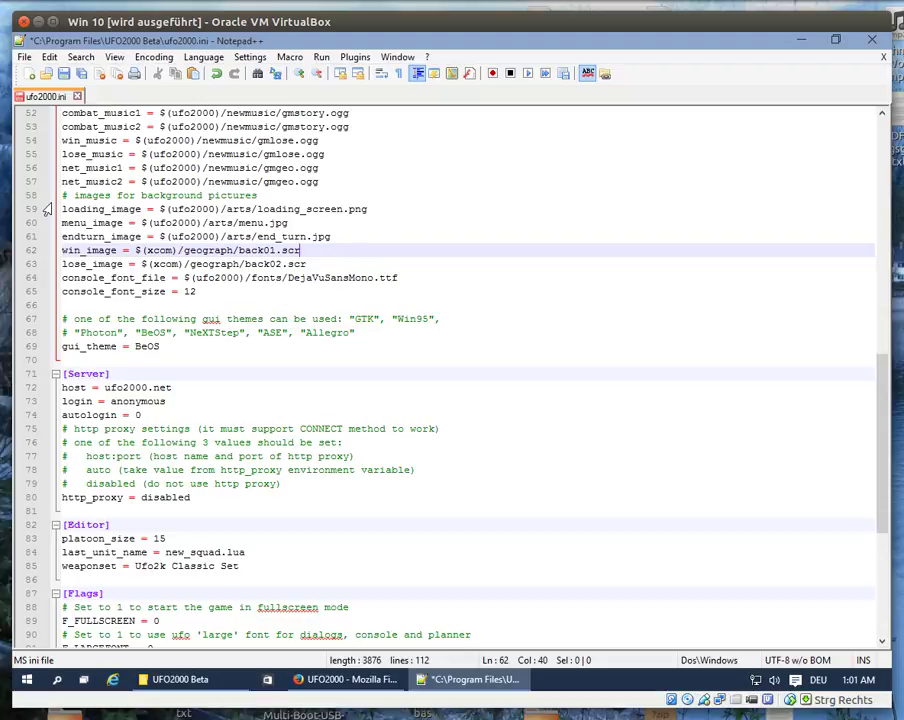
pyautogui.moveTo(74, 222); pyautogui.dragTo(141, 209)
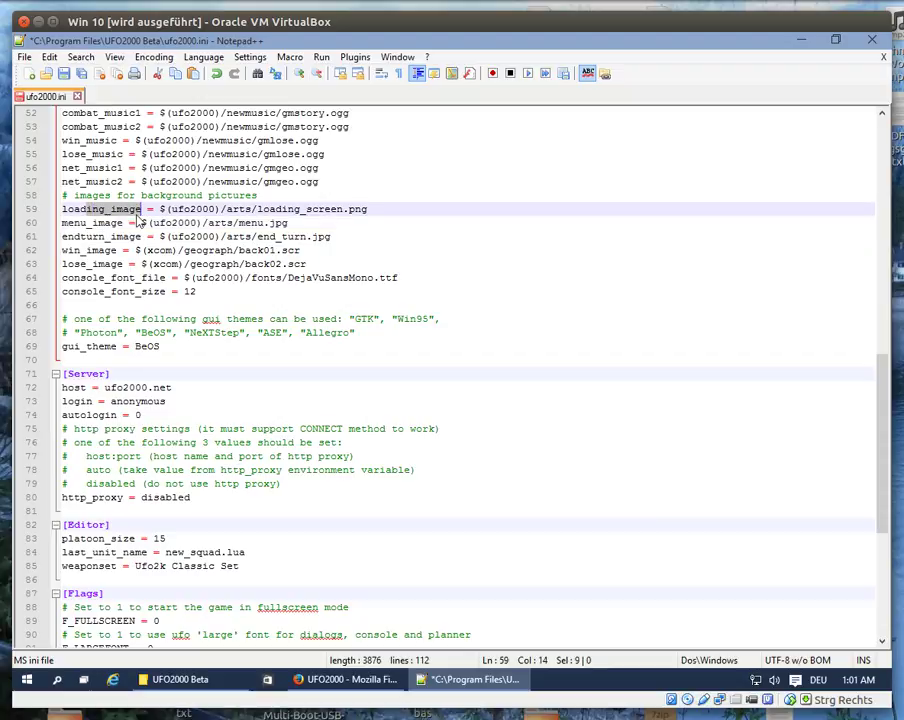
pyautogui.moveTo(68, 250); pyautogui.dragTo(99, 250)
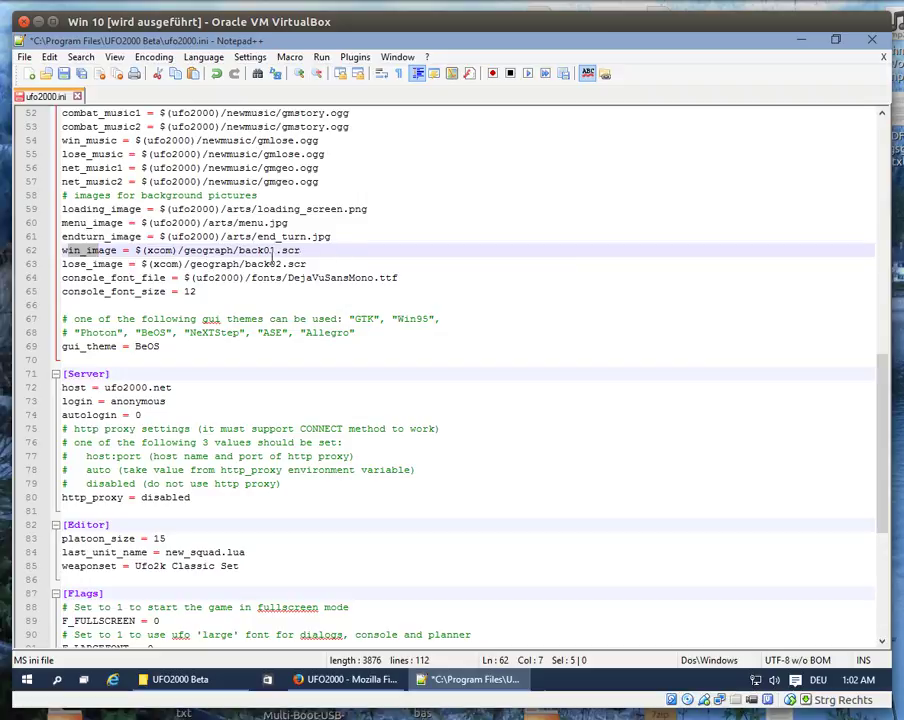
pyautogui.moveTo(104, 291); pyautogui.dragTo(212, 291)
pyautogui.click(212, 291)
pyautogui.scroll(-2, 212, 291)
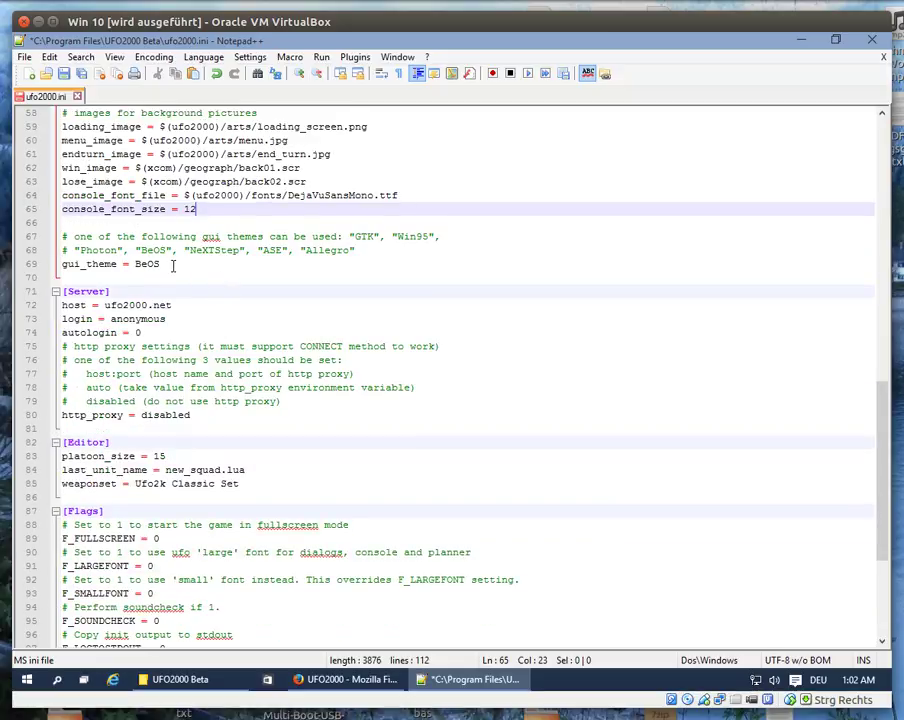
pyautogui.click(83, 263)
pyautogui.doubleClick(83, 263)
pyautogui.click(172, 263)
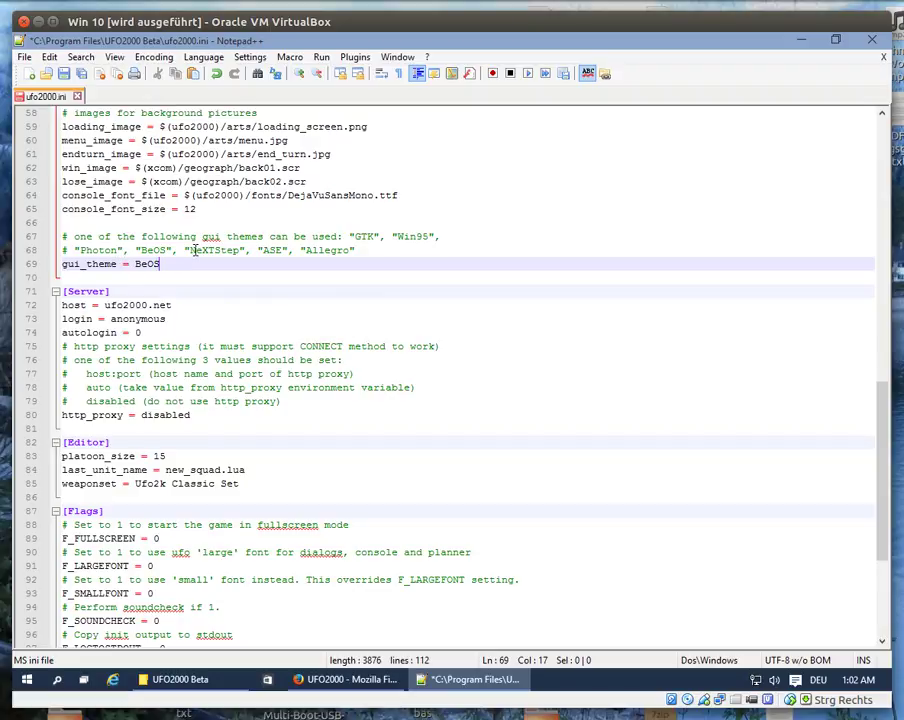
# Copy 'Win95' from the theme comment and paste it over BeOS in gui_theme.
pyautogui.moveTo(398, 236); pyautogui.dragTo(430, 236)
pyautogui.rightClick(430, 236)
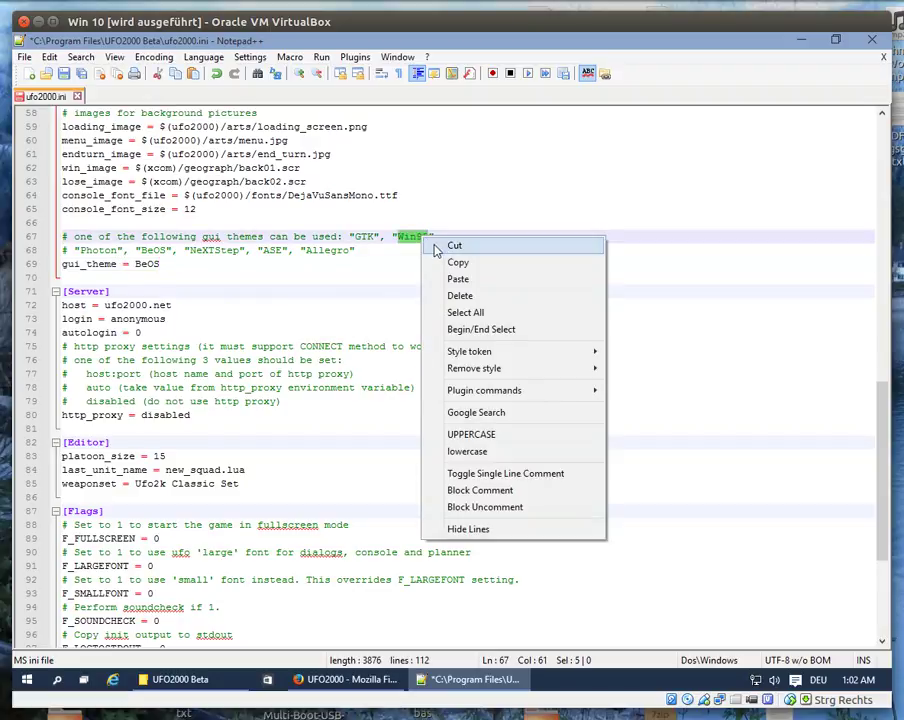
pyautogui.click(428, 259)
pyautogui.doubleClick(140, 264)
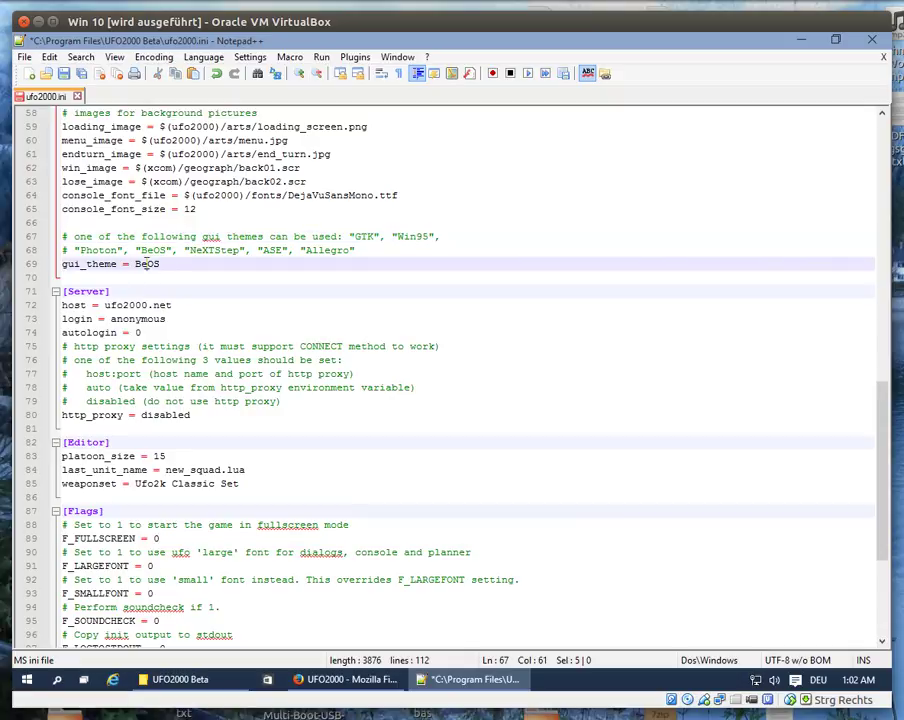
pyautogui.rightClick(165, 263)
pyautogui.click(175, 305)
pyautogui.scroll(-2, 196, 278)
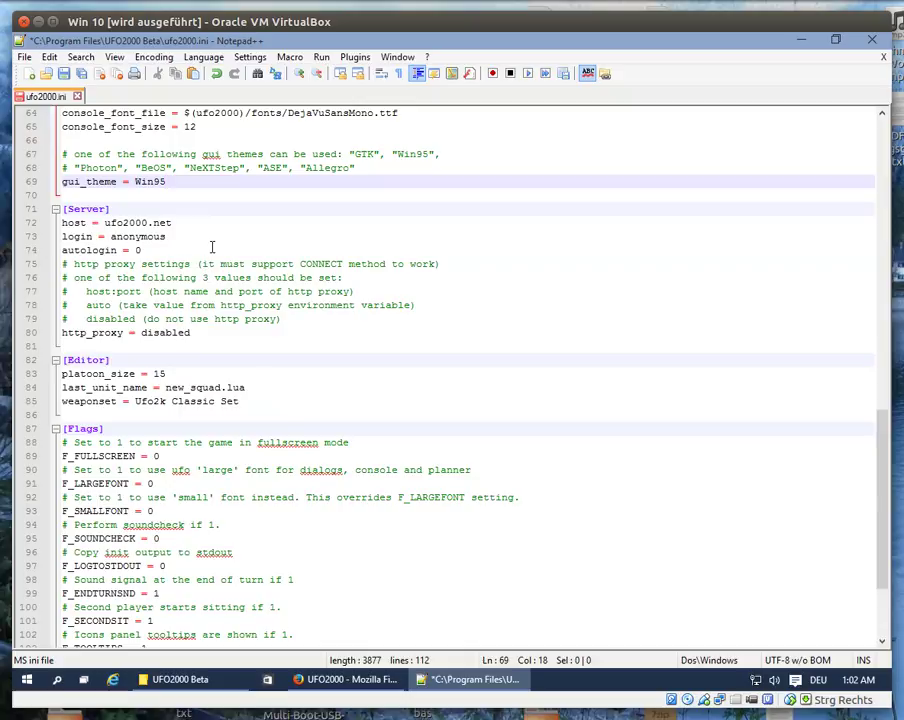
pyautogui.moveTo(74, 168); pyautogui.dragTo(352, 172)
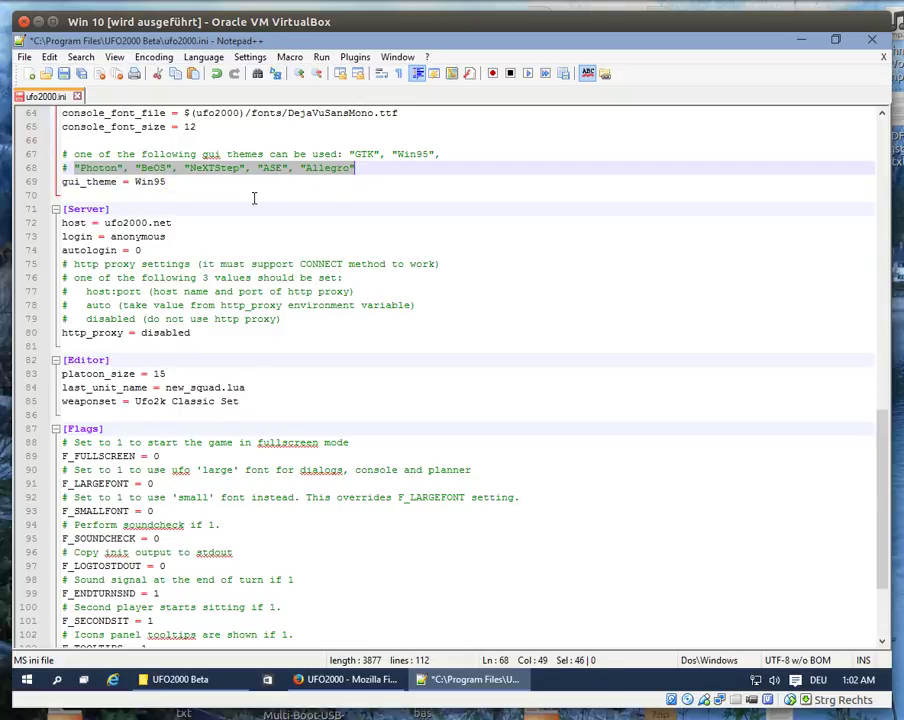
pyautogui.click(119, 210)
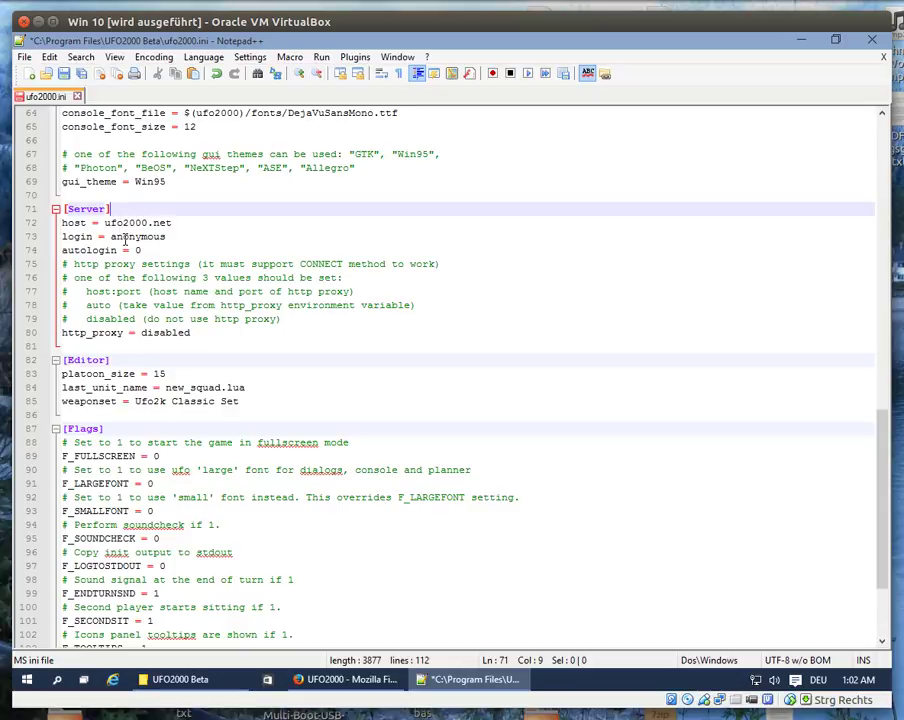
pyautogui.moveTo(111, 236); pyautogui.dragTo(219, 249)
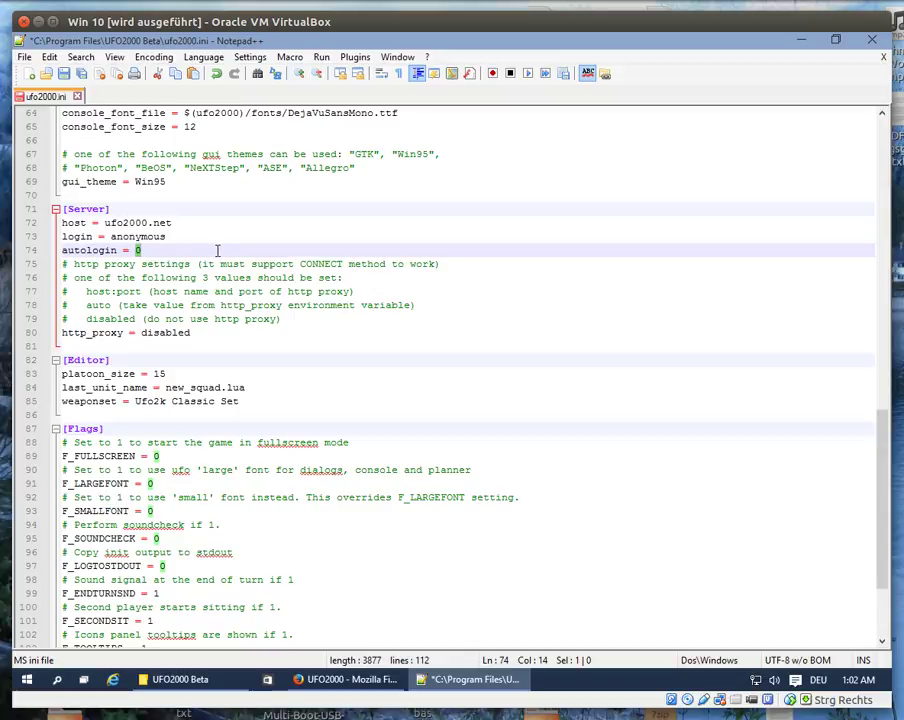
pyautogui.click(160, 251)
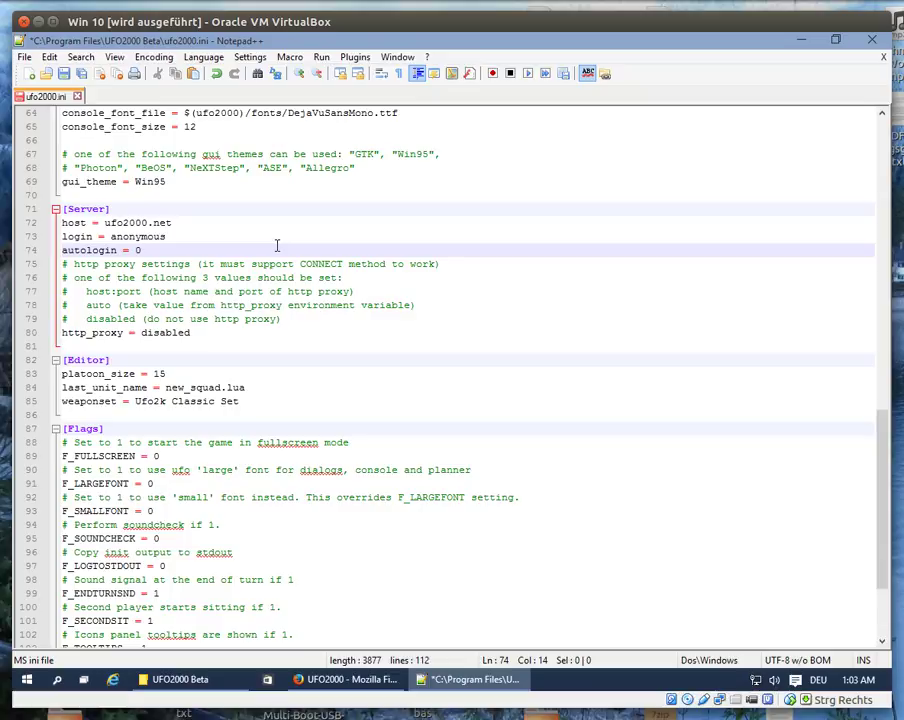
pyautogui.scroll(-4, 277, 245)
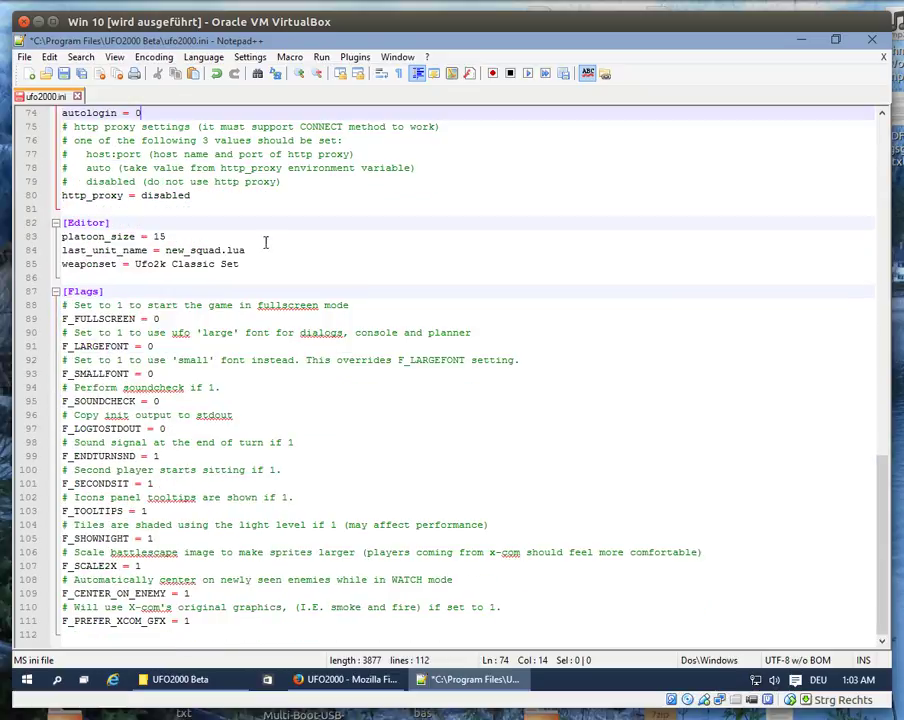
pyautogui.moveTo(182, 236); pyautogui.dragTo(268, 264)
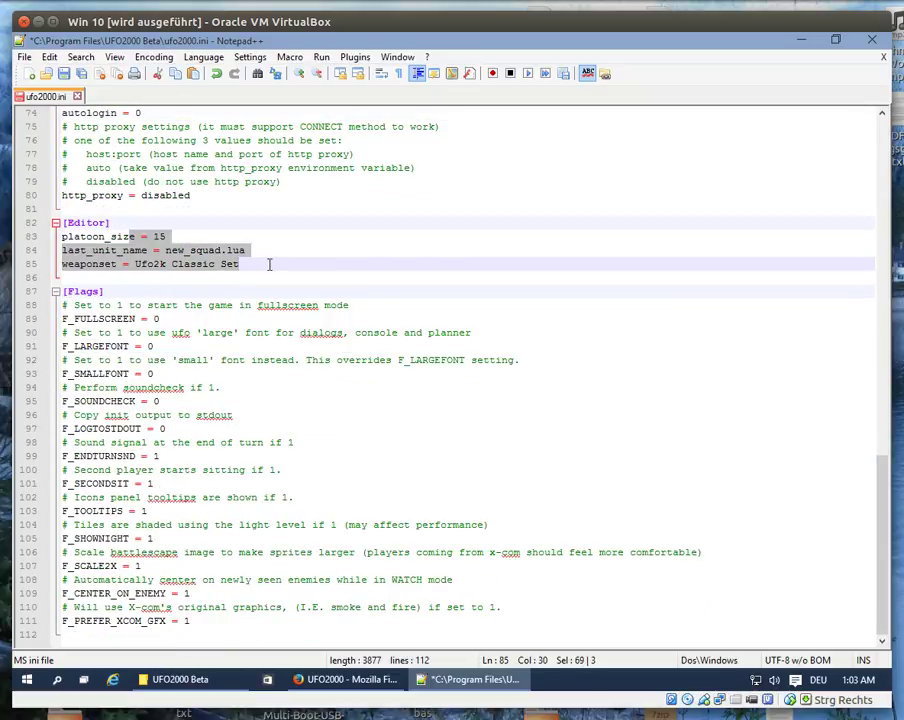
pyautogui.click(269, 264)
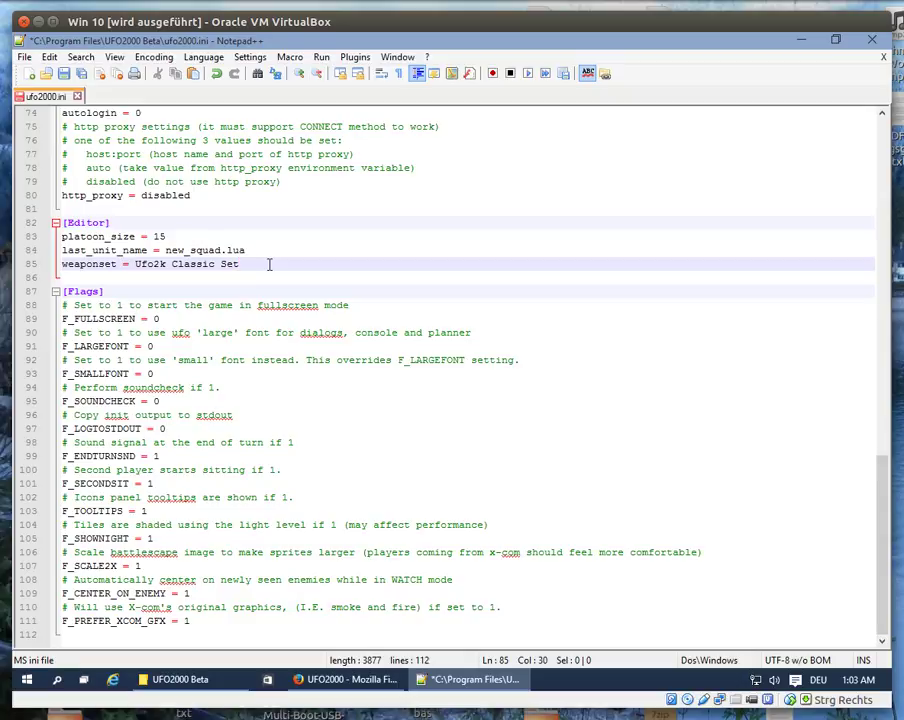
pyautogui.click(87, 318)
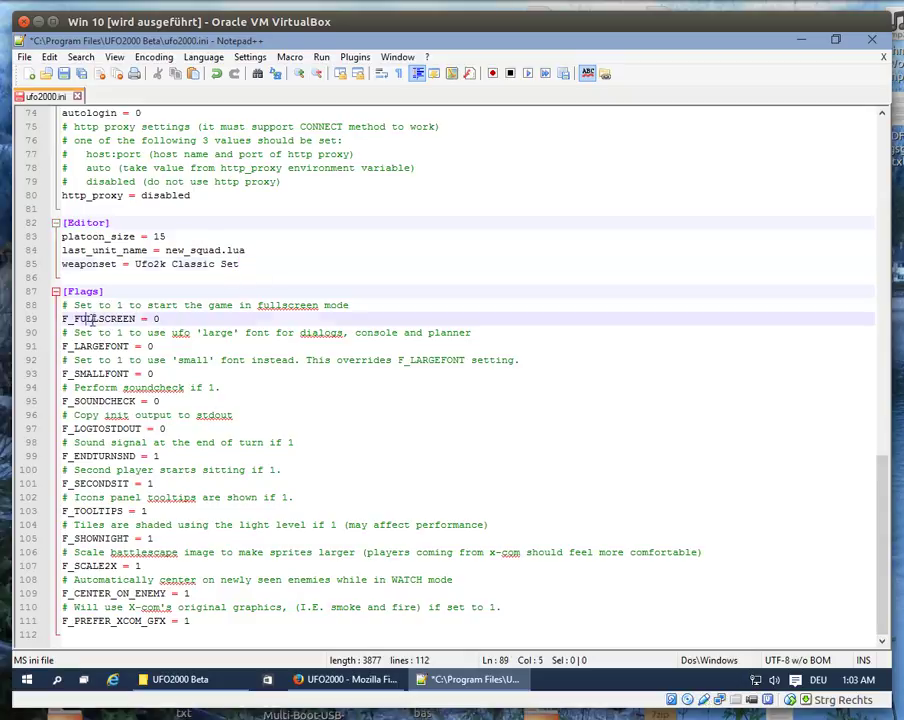
pyautogui.moveTo(87, 318); pyautogui.dragTo(156, 316)
pyautogui.click(158, 318)
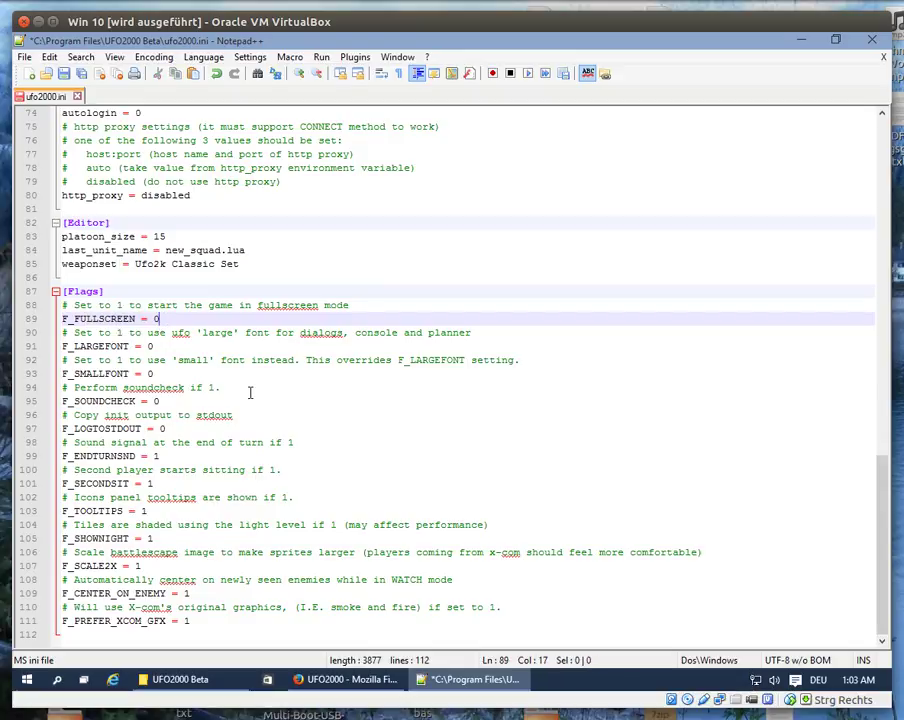
pyautogui.hotkey('shift', 'Left')
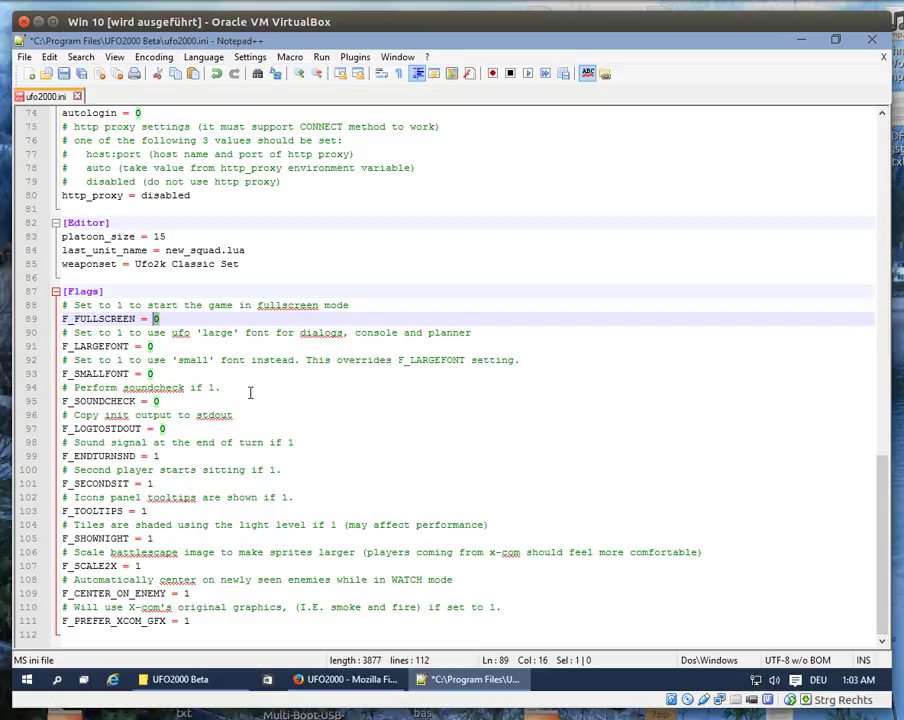
pyautogui.write('1')
pyautogui.press('Escape')
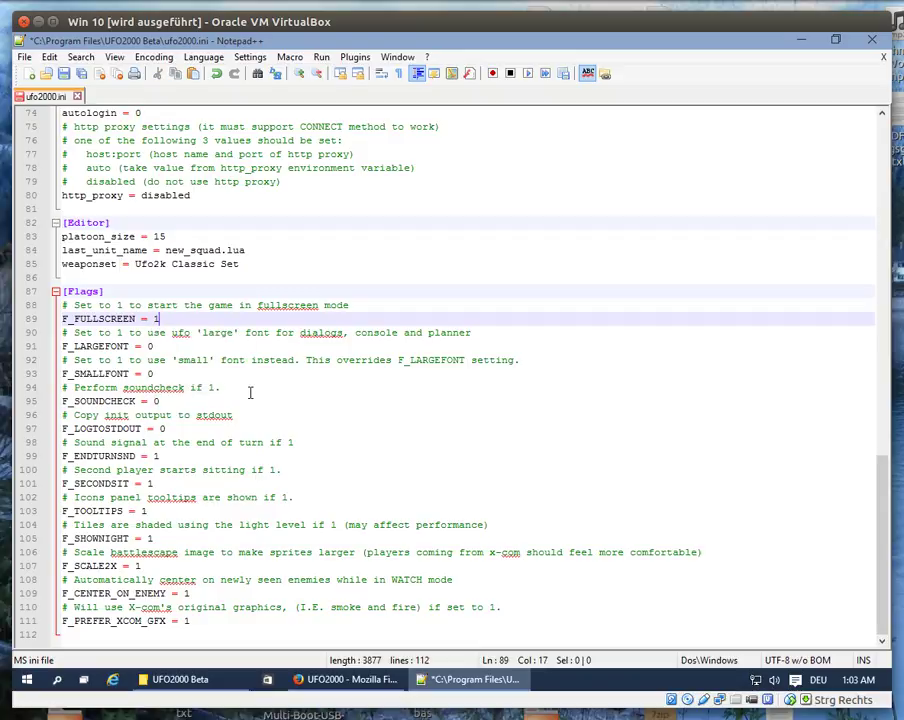
pyautogui.press('BackSpace')
pyautogui.write('0')
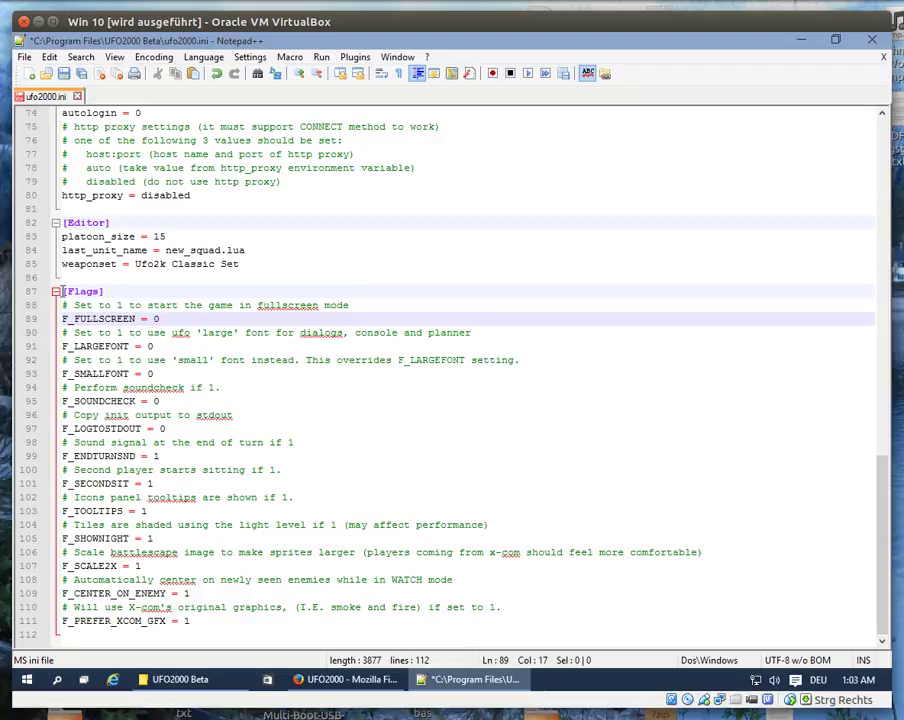
pyautogui.moveTo(62, 318); pyautogui.dragTo(173, 318)
pyautogui.click(173, 318)
pyautogui.moveTo(93, 348); pyautogui.dragTo(160, 373)
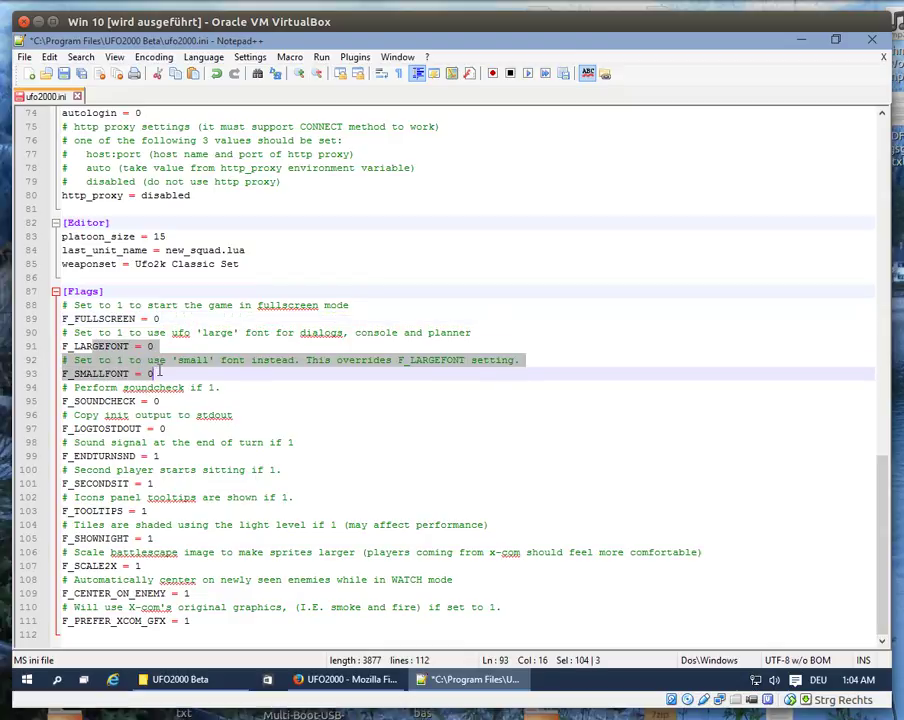
pyautogui.click(165, 372)
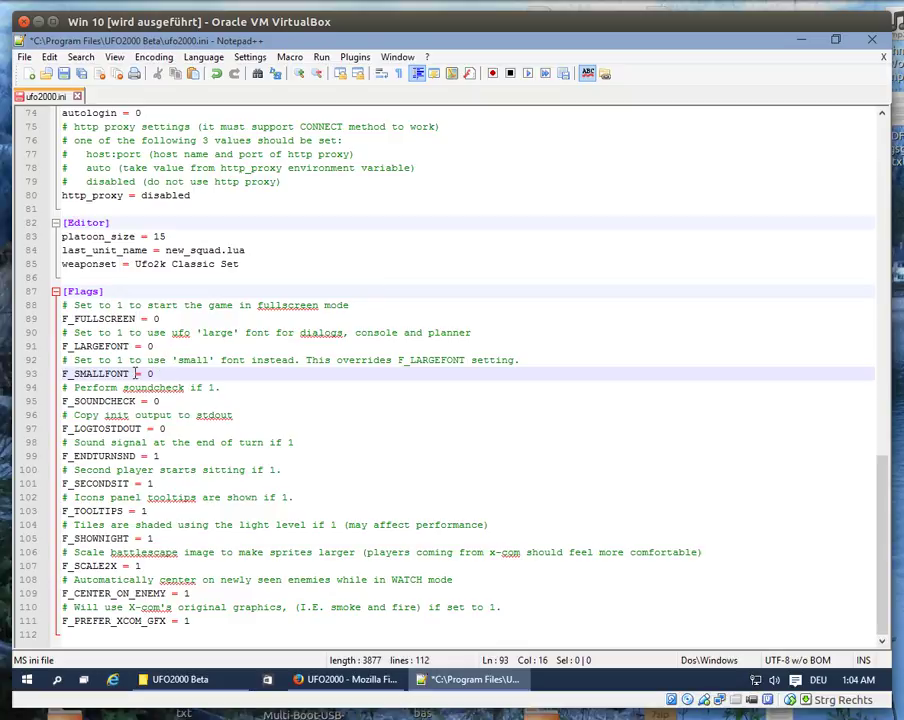
pyautogui.moveTo(62, 401); pyautogui.dragTo(172, 401)
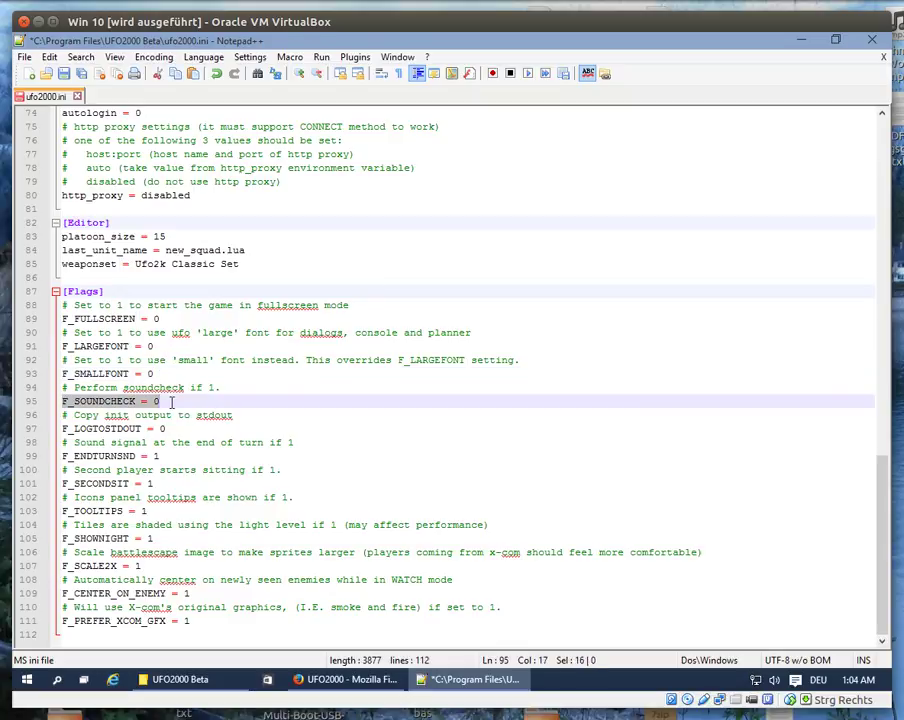
pyautogui.click(172, 401)
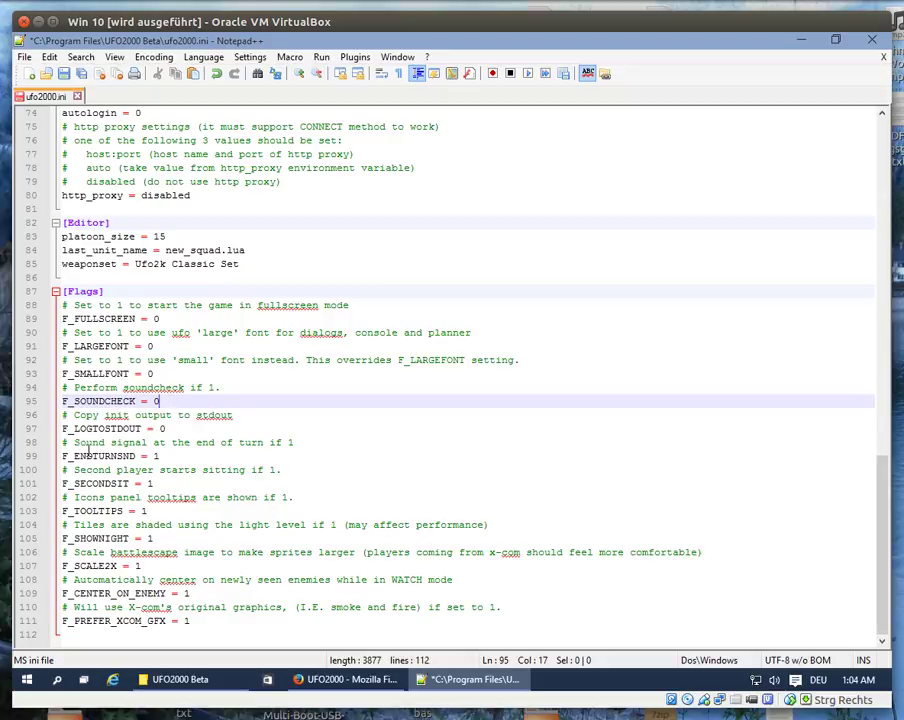
pyautogui.moveTo(88, 455); pyautogui.dragTo(166, 455)
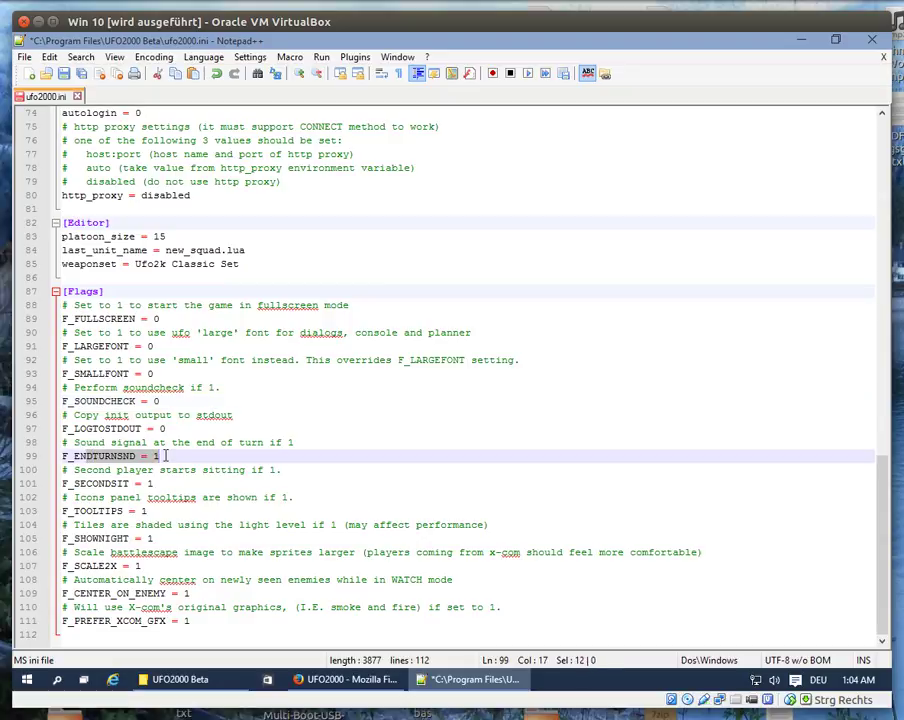
pyautogui.click(166, 455)
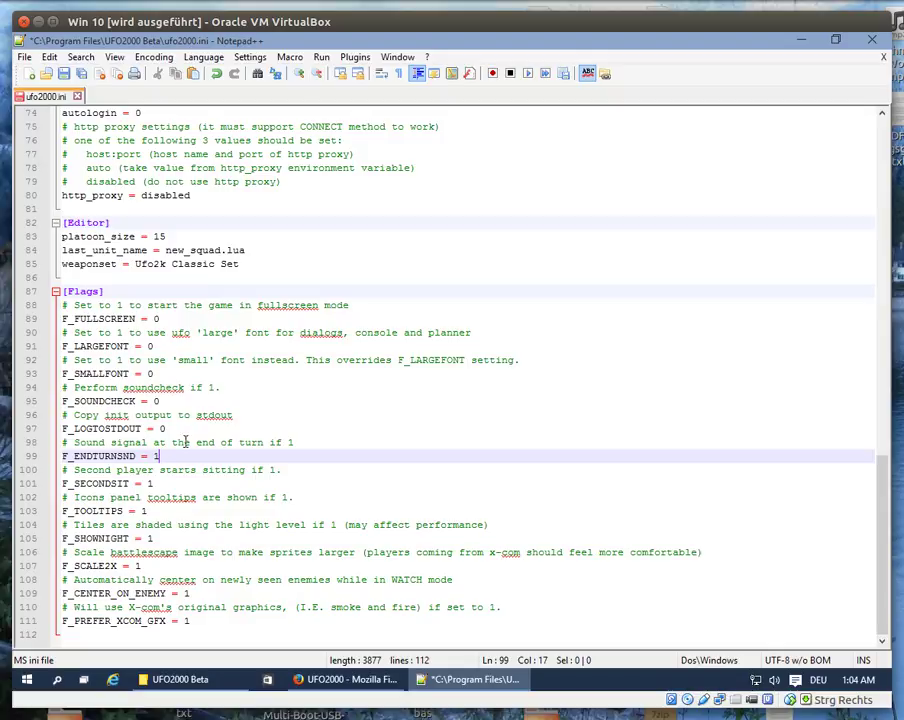
pyautogui.moveTo(99, 620); pyautogui.dragTo(192, 620)
pyautogui.click(329, 458)
pyautogui.moveTo(86, 566); pyautogui.dragTo(148, 566)
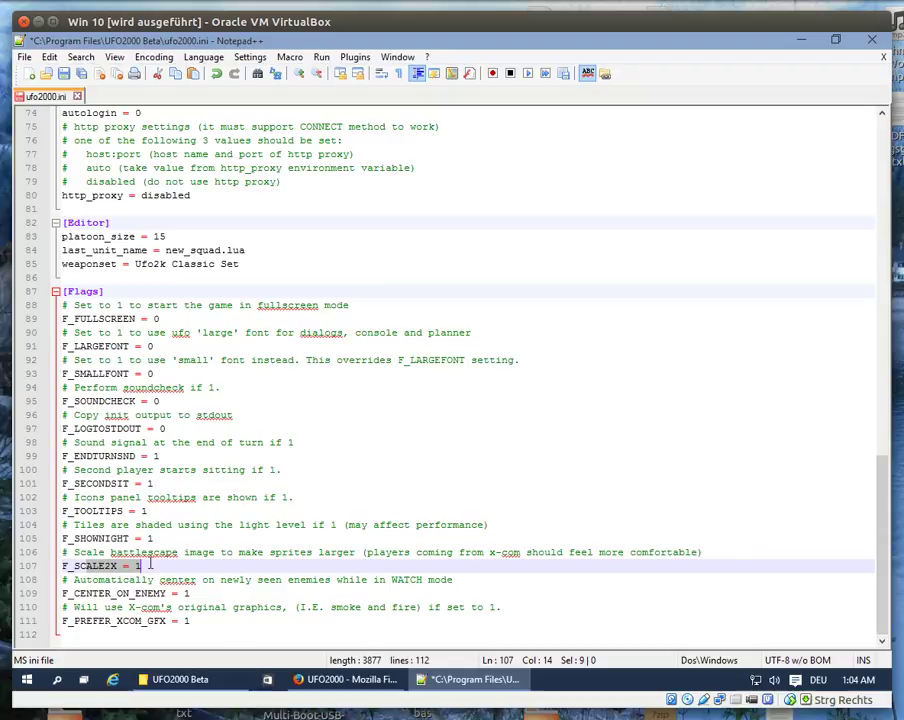
pyautogui.click(149, 566)
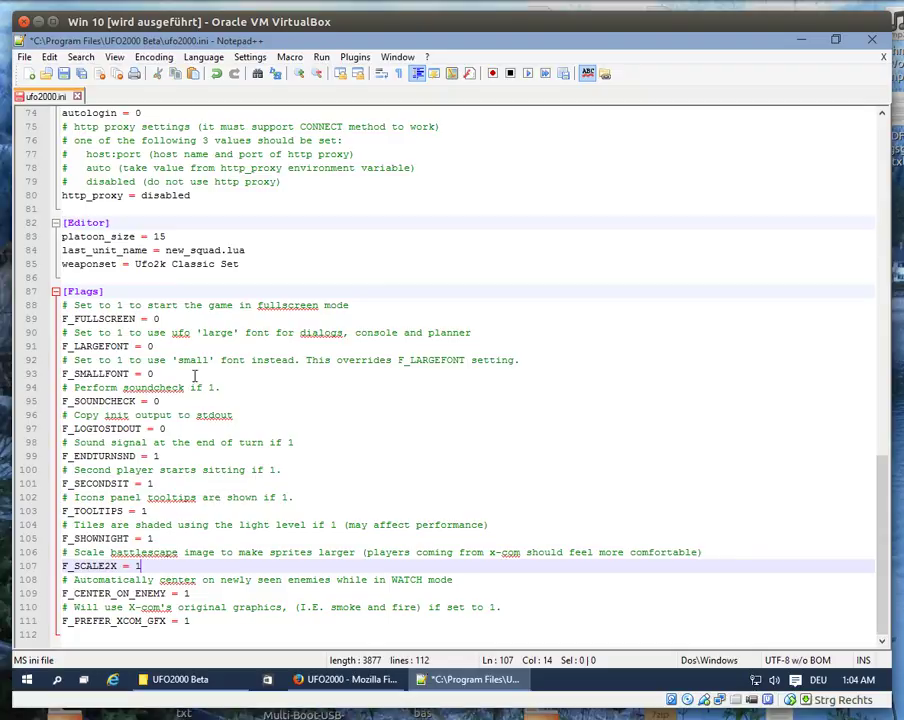
pyautogui.scroll(7, 200, 346)
pyautogui.scroll(16, 201, 348)
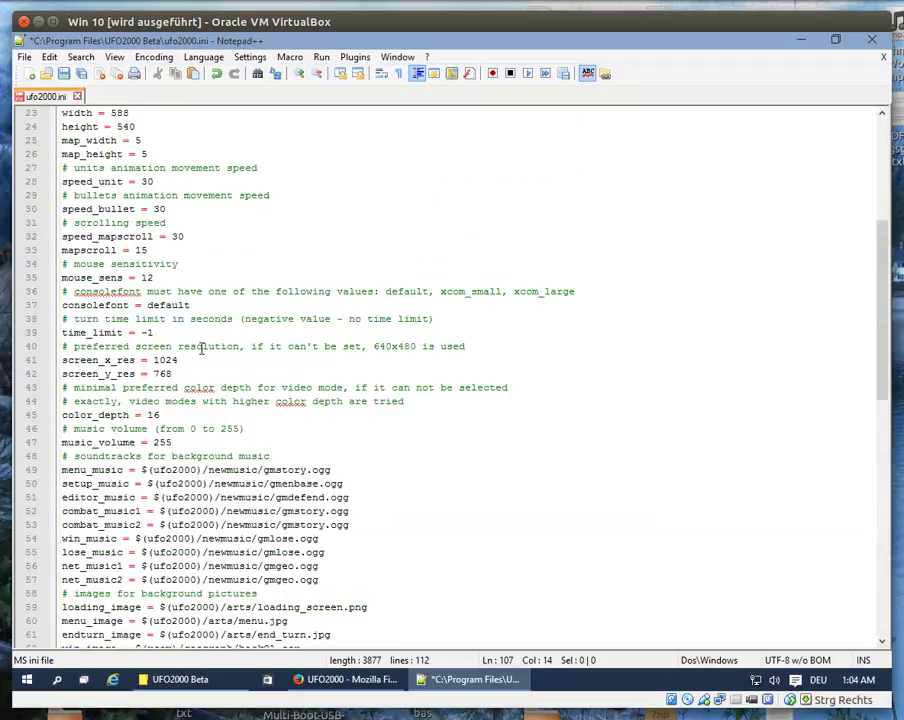
pyautogui.scroll(2, 201, 348)
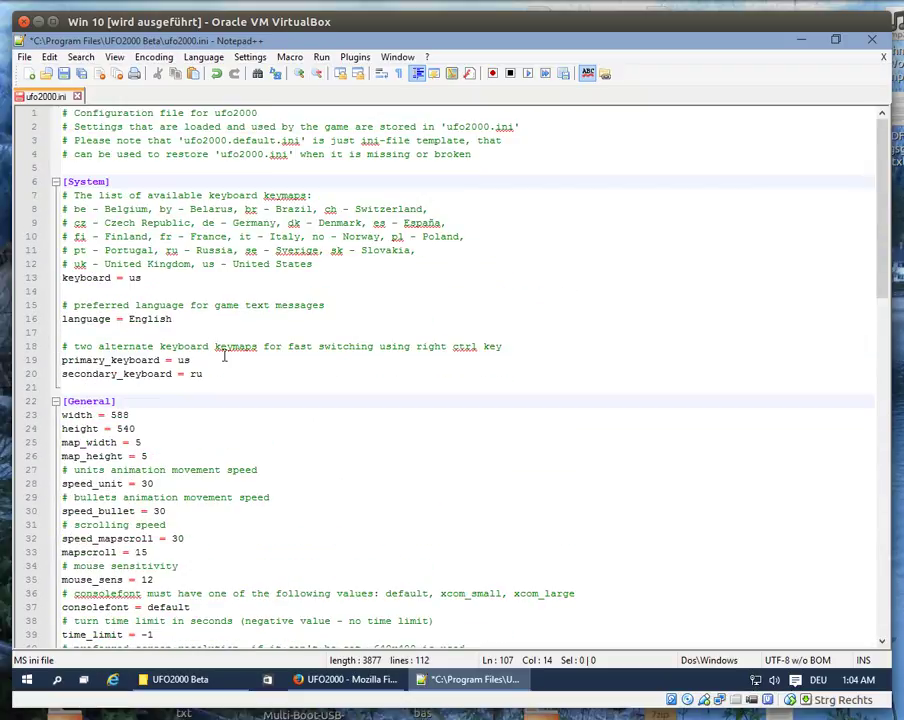
pyautogui.scroll(-20, 224, 356)
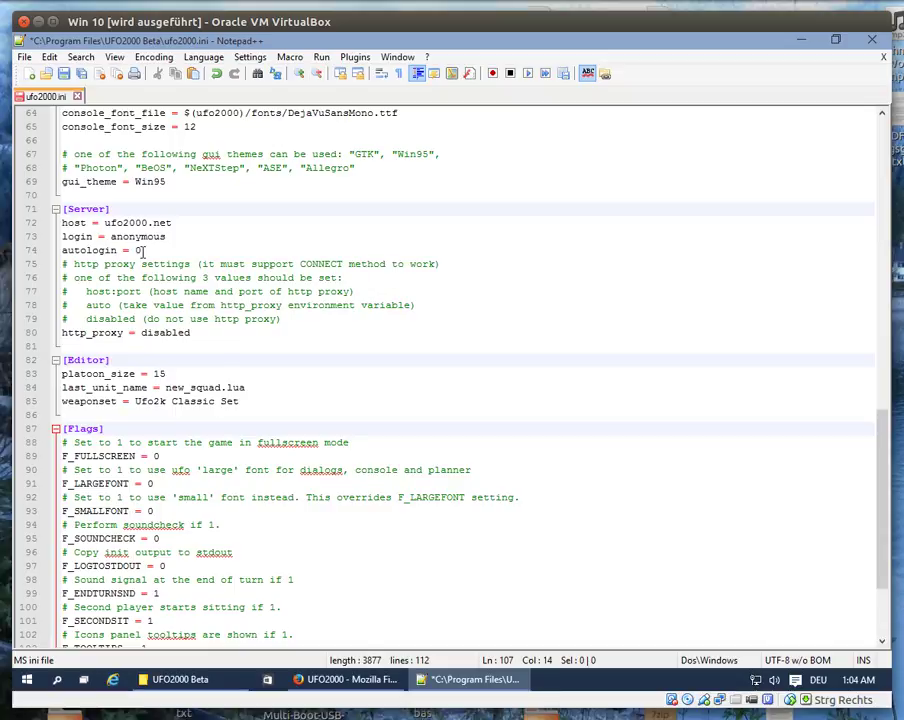
pyautogui.scroll(17, 213, 341)
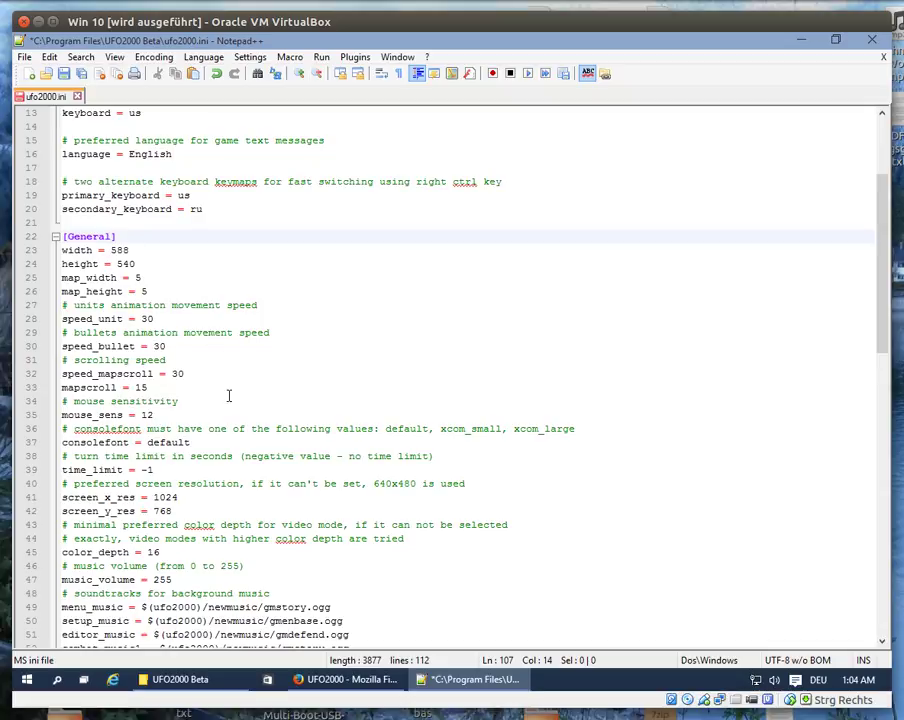
pyautogui.moveTo(153, 497); pyautogui.dragTo(184, 512)
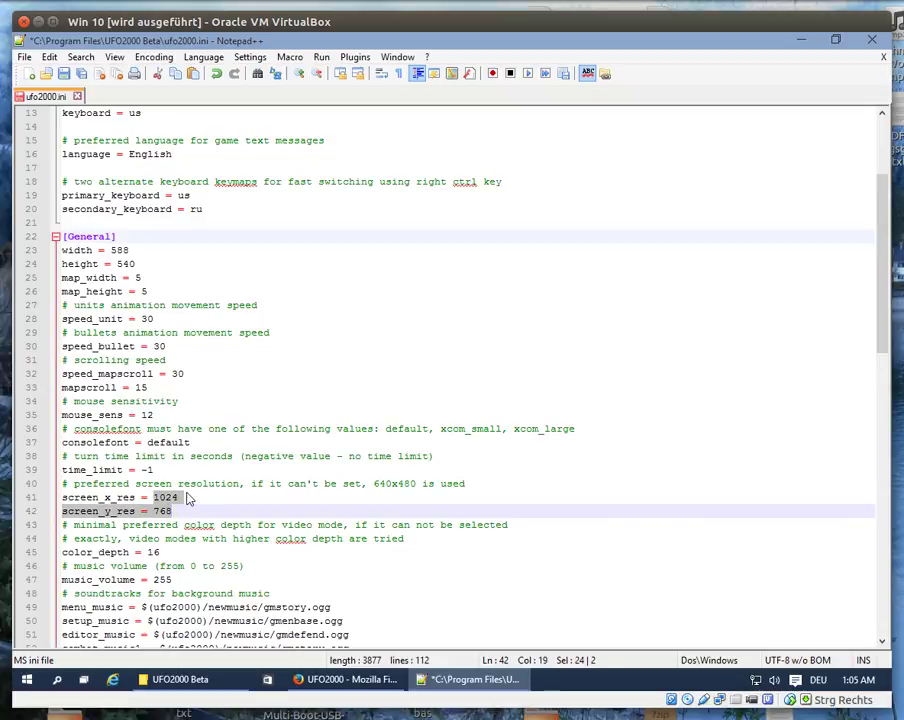
pyautogui.scroll(4, 188, 500)
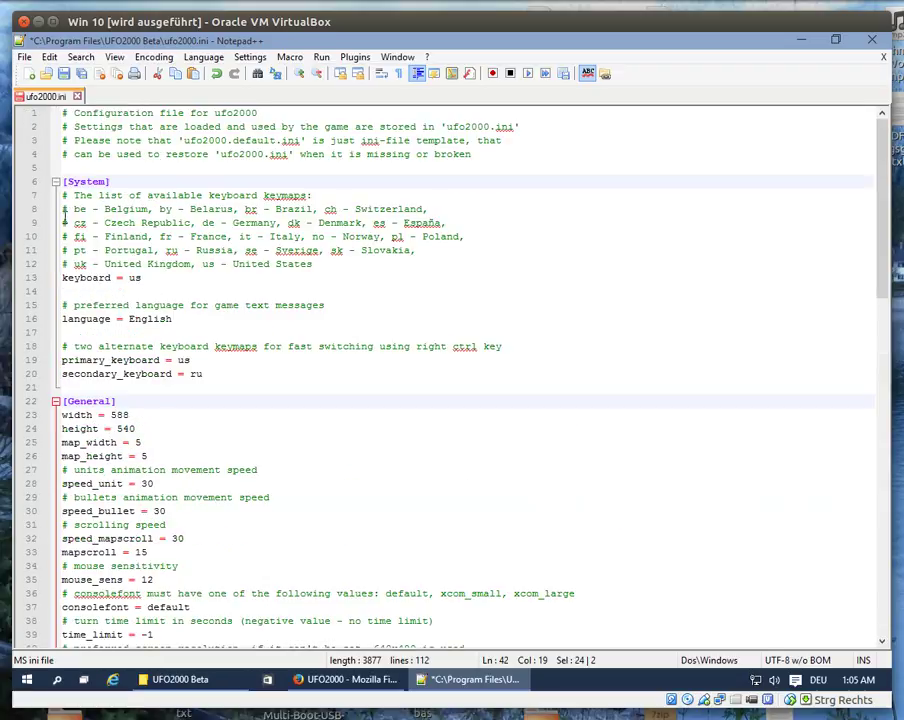
pyautogui.moveTo(81, 277); pyautogui.dragTo(216, 360)
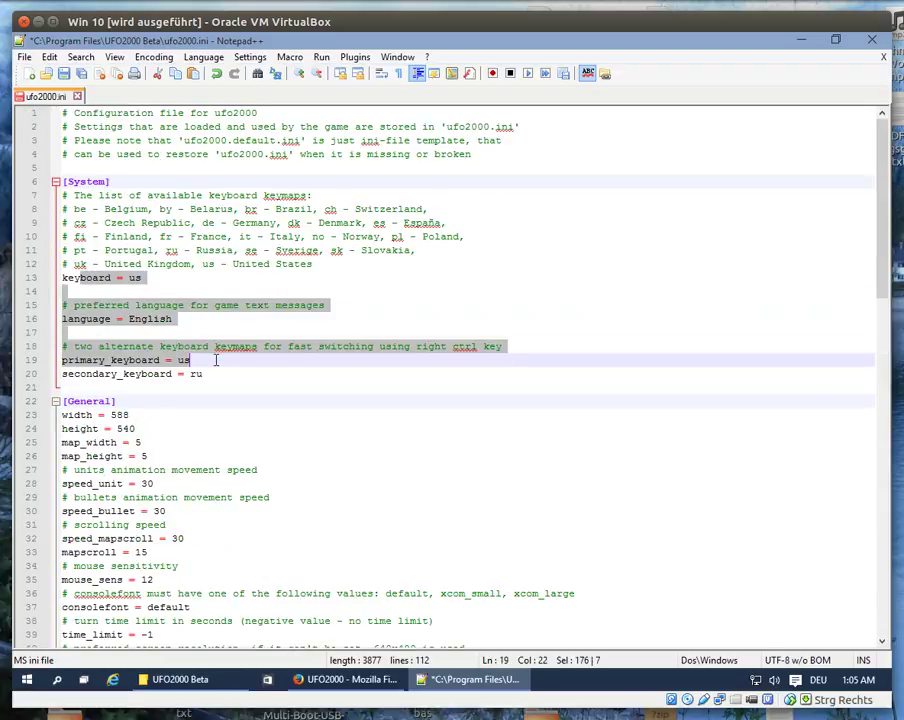
pyautogui.click(365, 265)
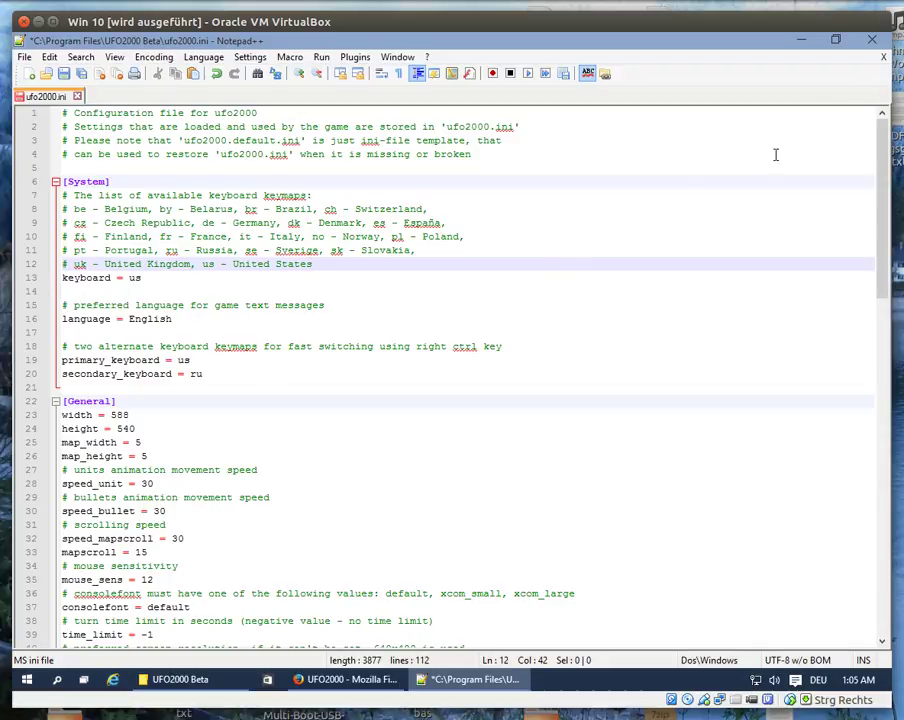
# Save ufo2000.ini on close, then approve relaunching Notepad++ as Administrator through UAC.
pyautogui.click(872, 43)
pyautogui.click(414, 353)
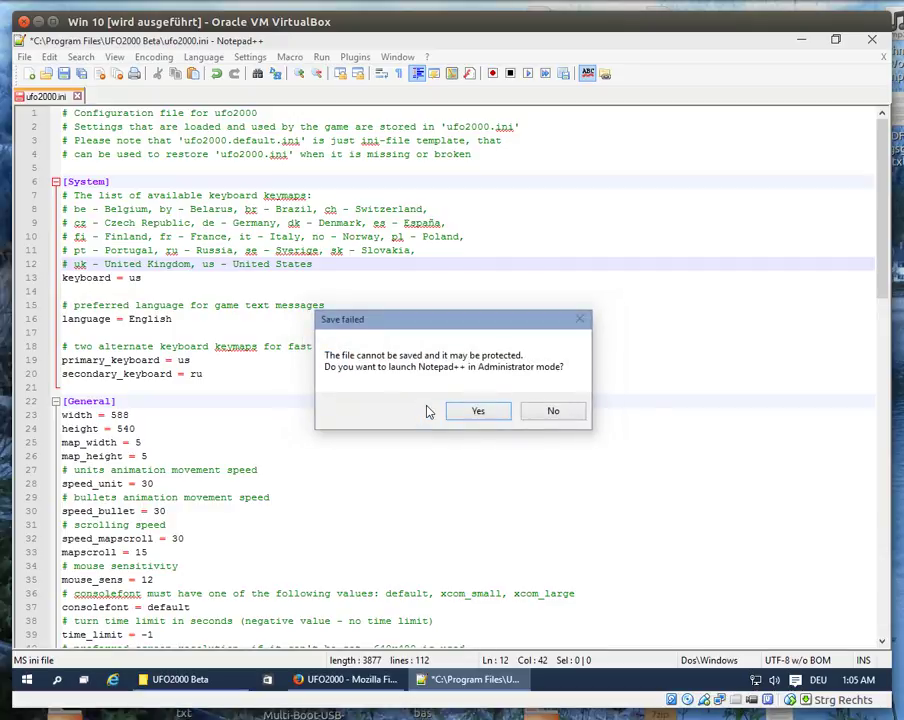
pyautogui.click(488, 412)
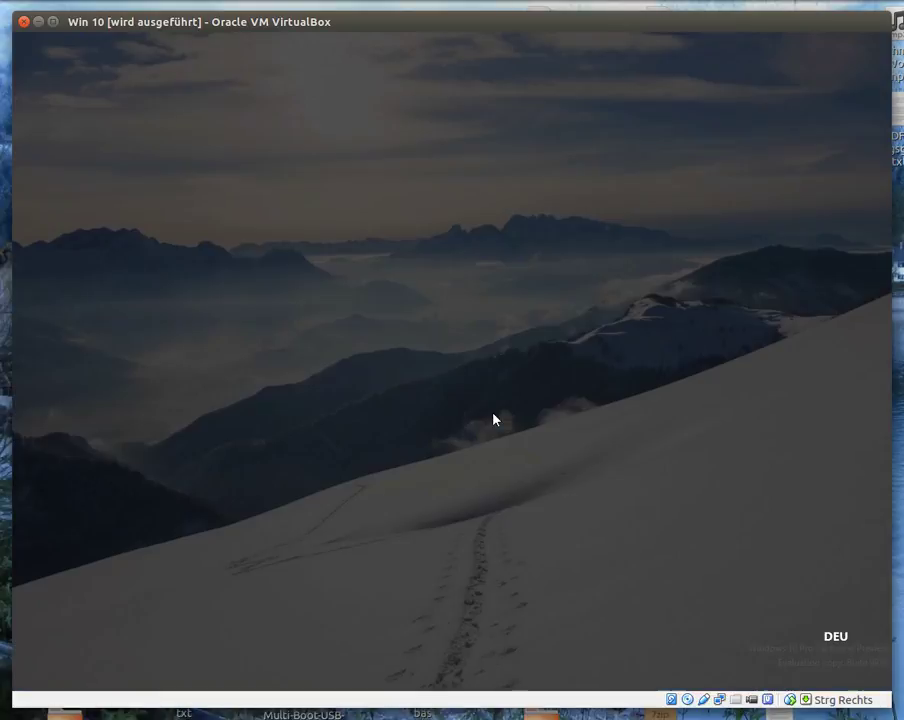
pyautogui.click(516, 381)
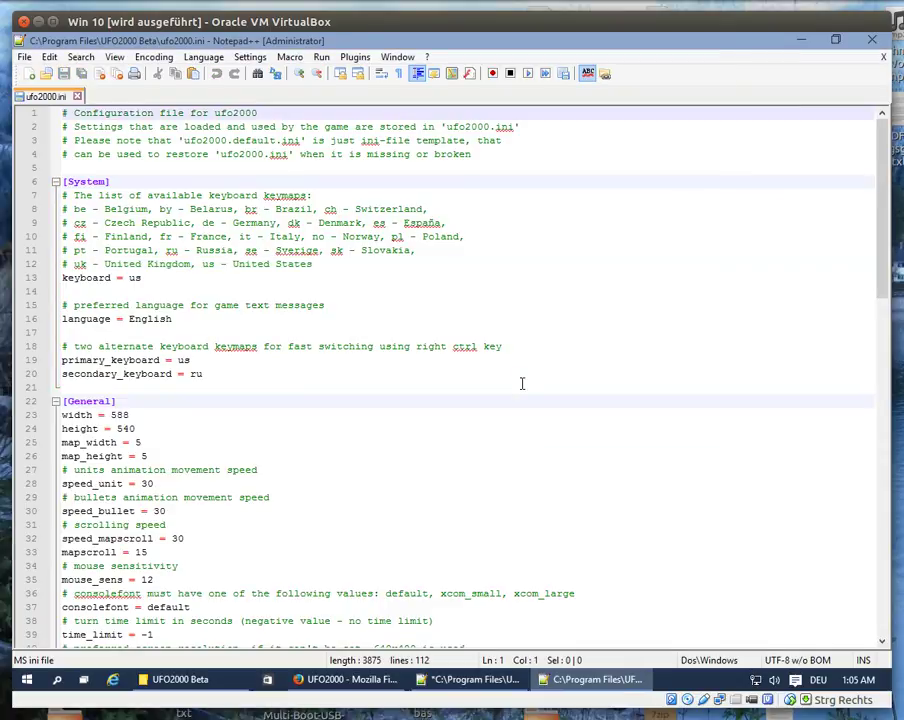
# Close the administrator window, agree to save ufo2000.ini again, and decline the Administrator relaunch.
pyautogui.click(873, 42)
pyautogui.click(872, 40)
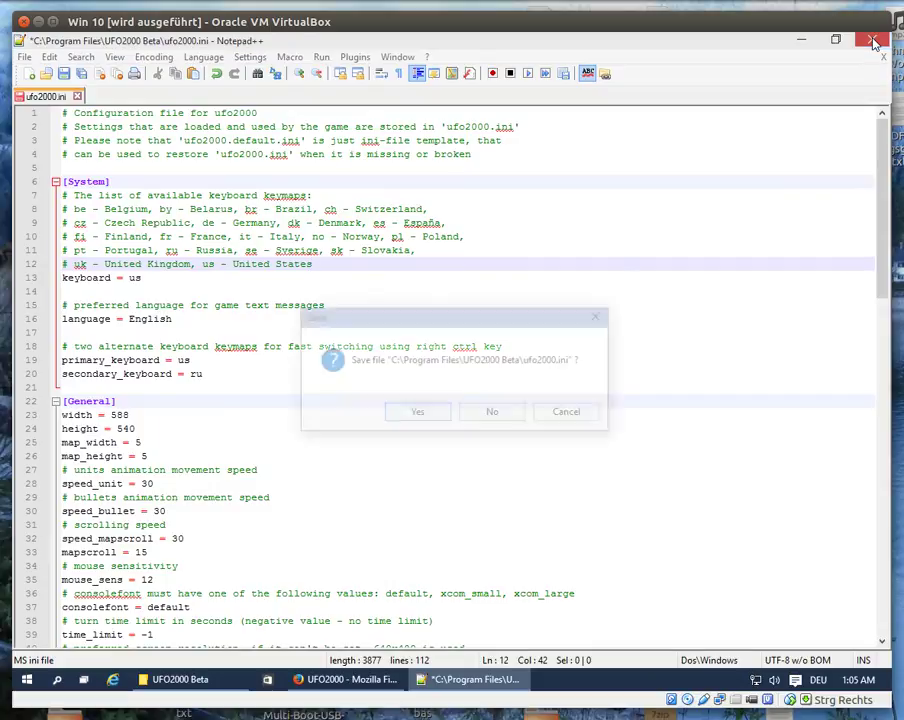
pyautogui.click(436, 414)
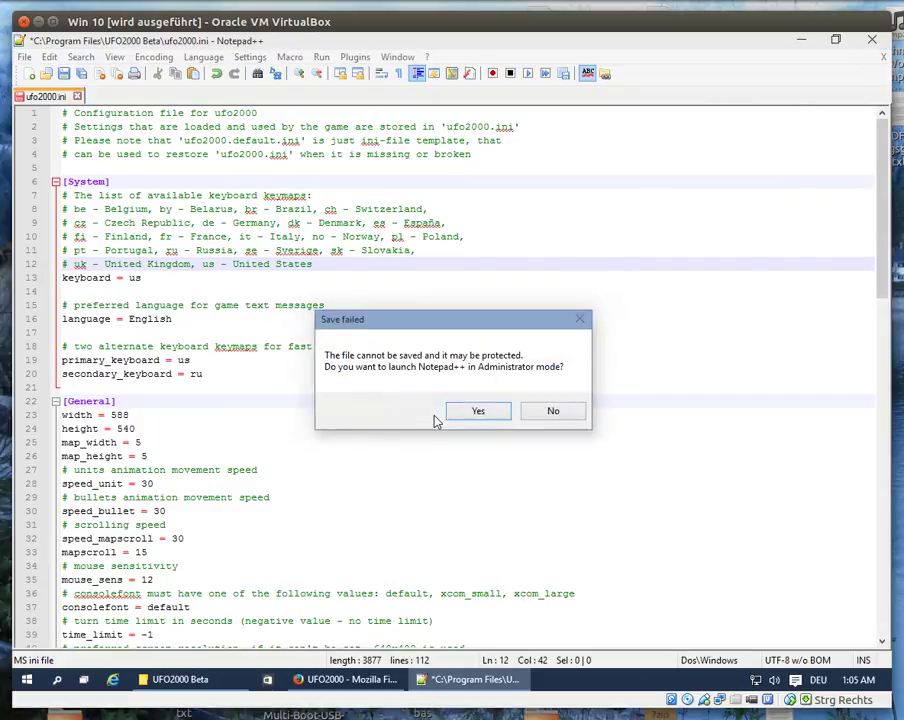
pyautogui.click(550, 412)
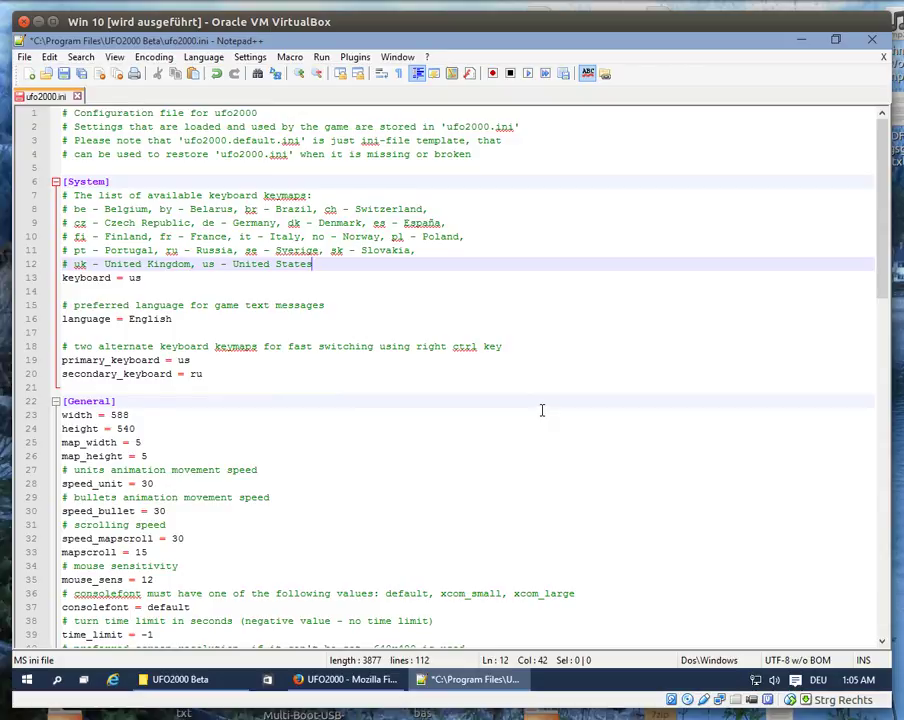
pyautogui.click(801, 40)
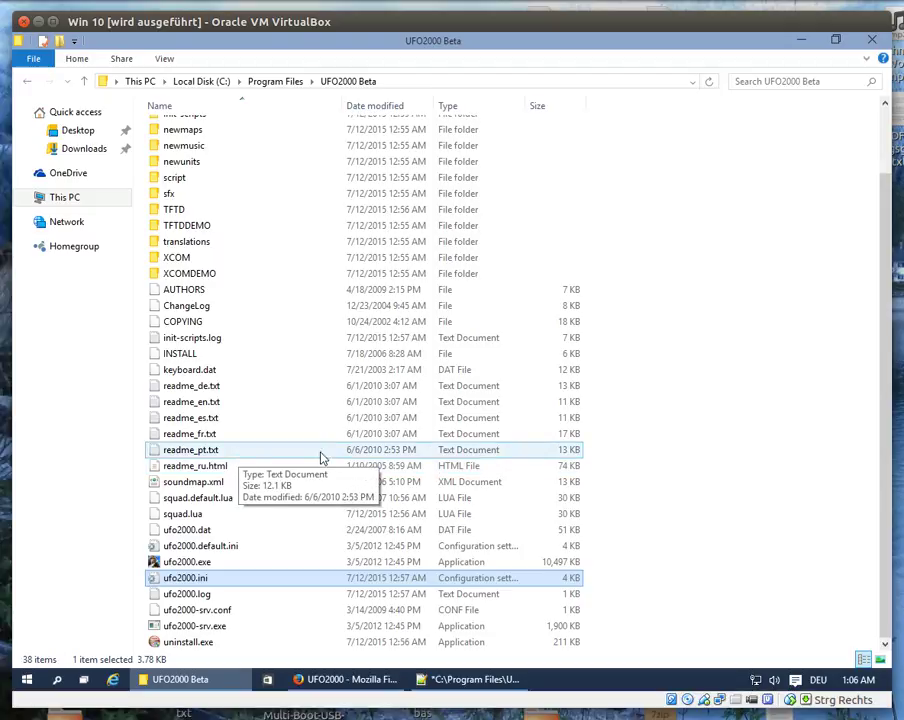
pyautogui.click(730, 456)
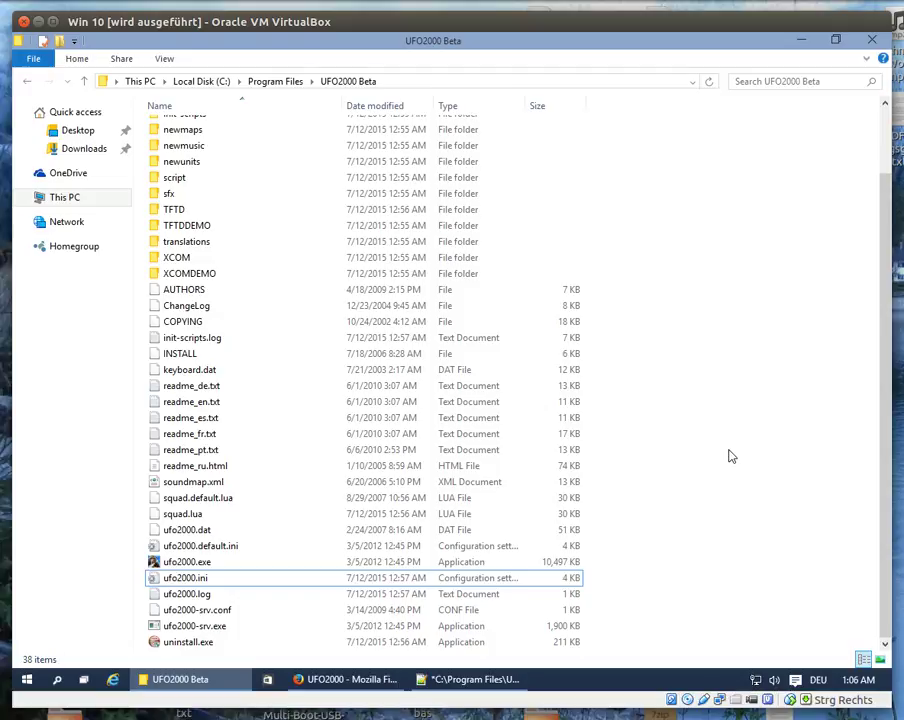
pyautogui.scroll(2, 724, 452)
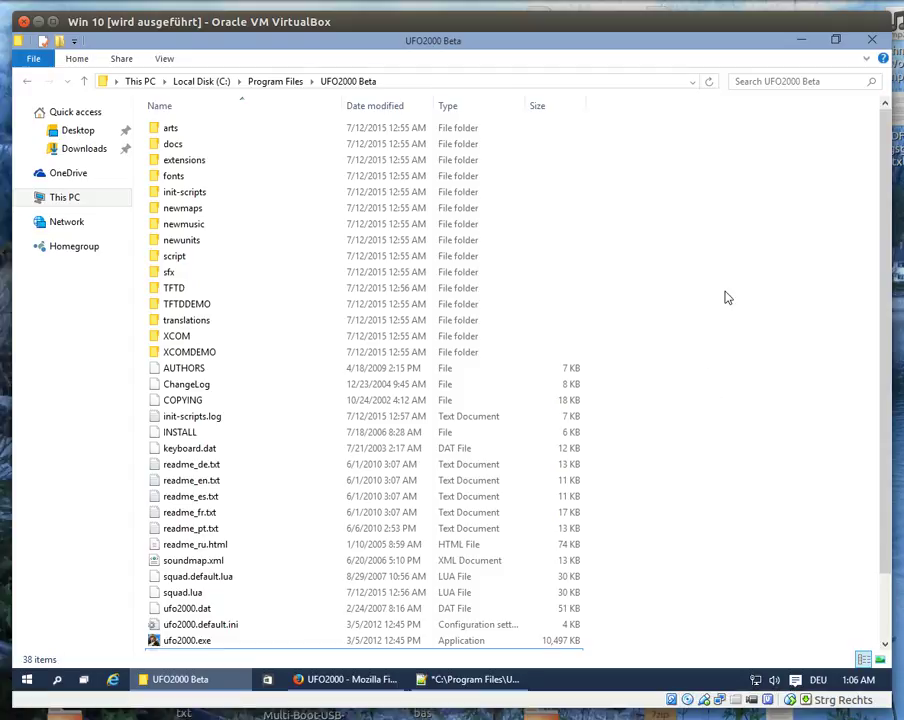
pyautogui.scroll(-2, 722, 292)
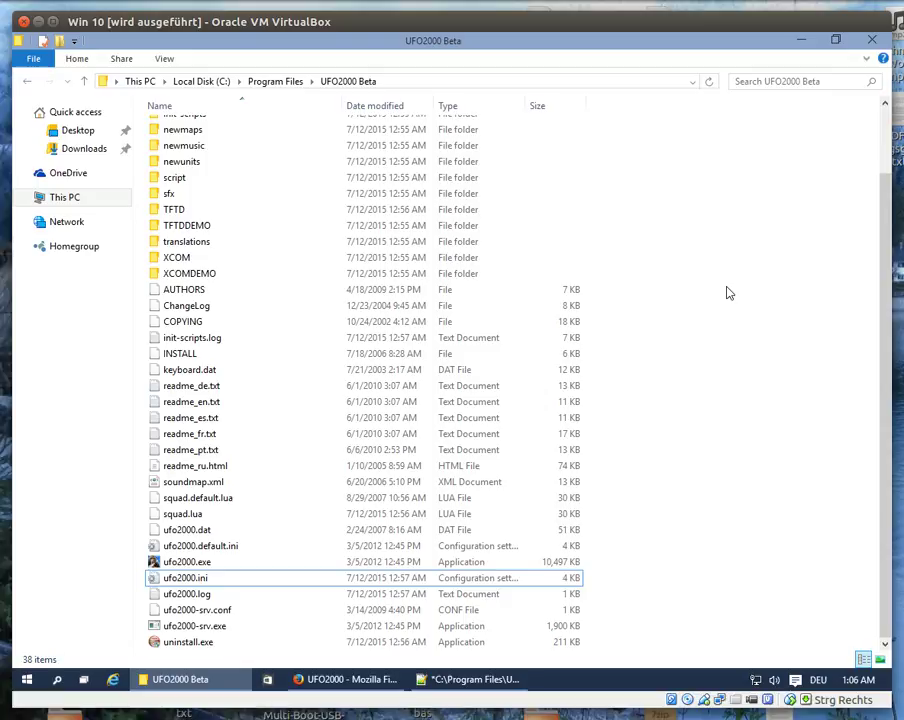
pyautogui.scroll(2, 722, 292)
pyautogui.scroll(-2, 720, 292)
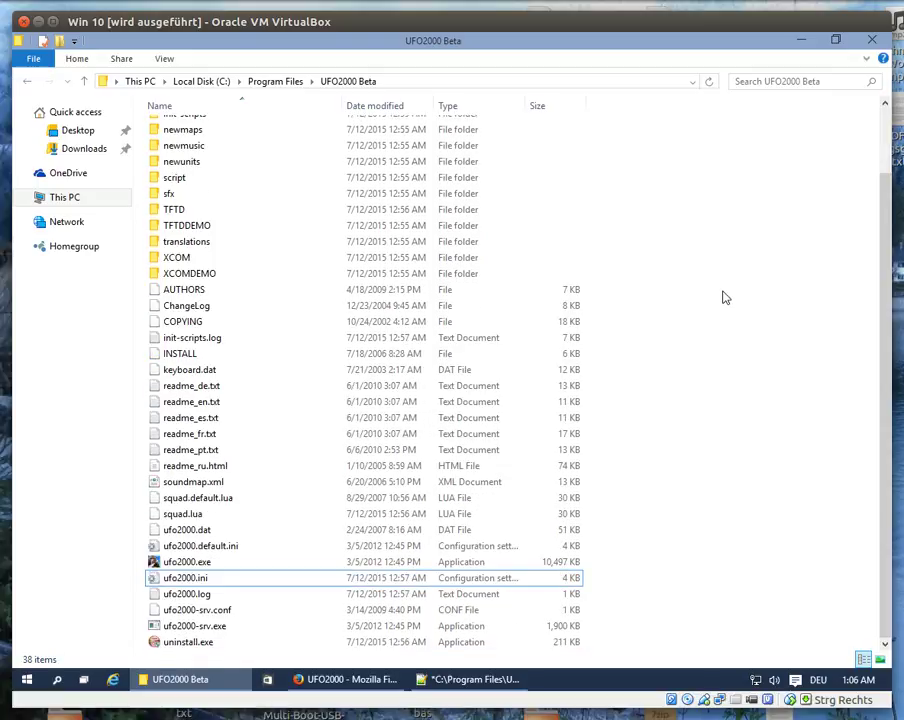